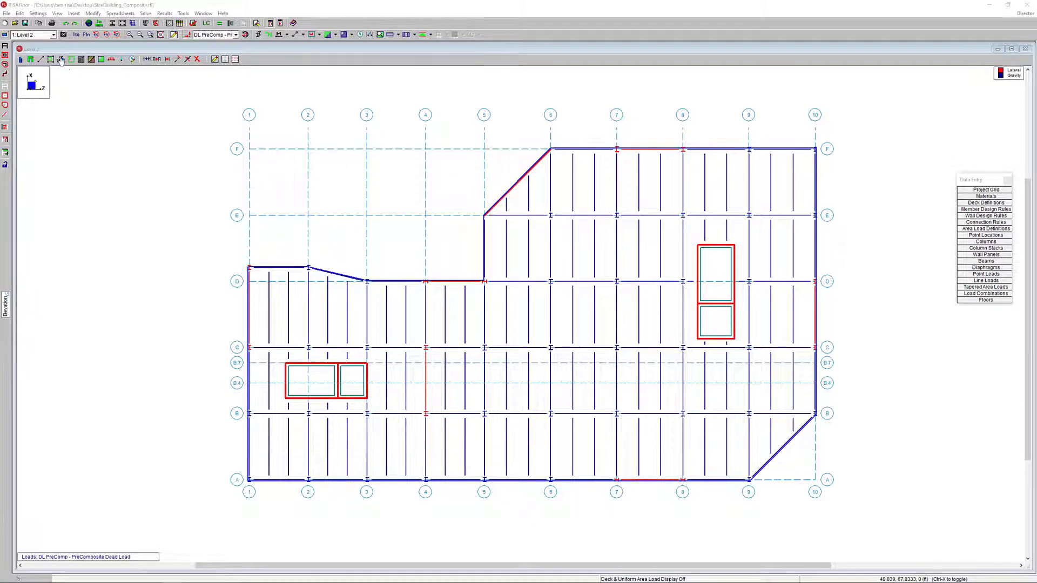
- Review the composite options in the global model settings, keeping the Uniform stud layout and Weak stud position in rib
{"action": "left_click", "coordinate": [48, 41]}
{"action": "left_click", "coordinate": [48, 41]}
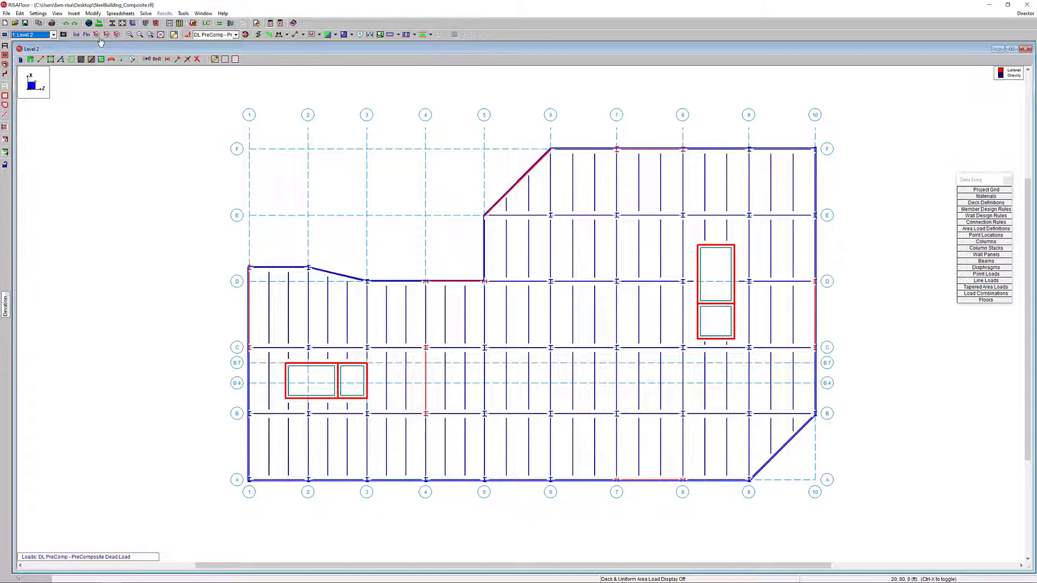
{"action": "left_click", "coordinate": [88, 22]}
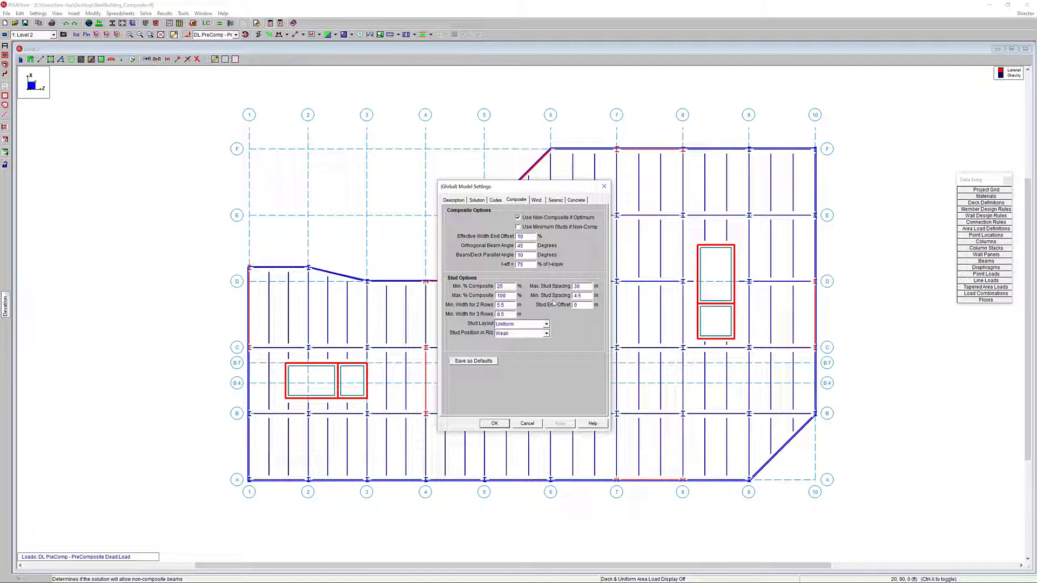
{"action": "left_click", "coordinate": [545, 324]}
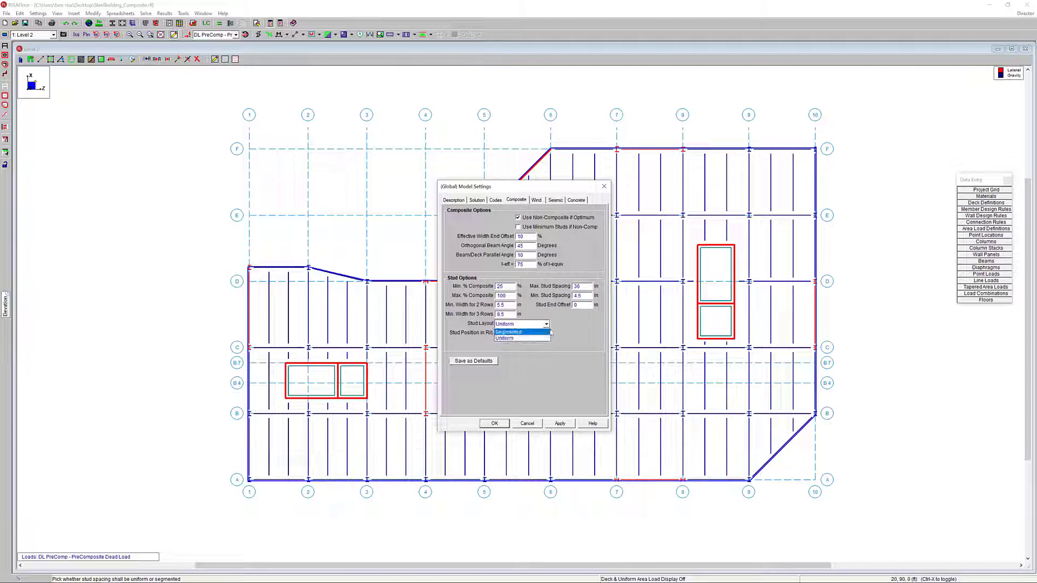
{"action": "left_click", "coordinate": [541, 338]}
{"action": "left_click", "coordinate": [533, 335]}
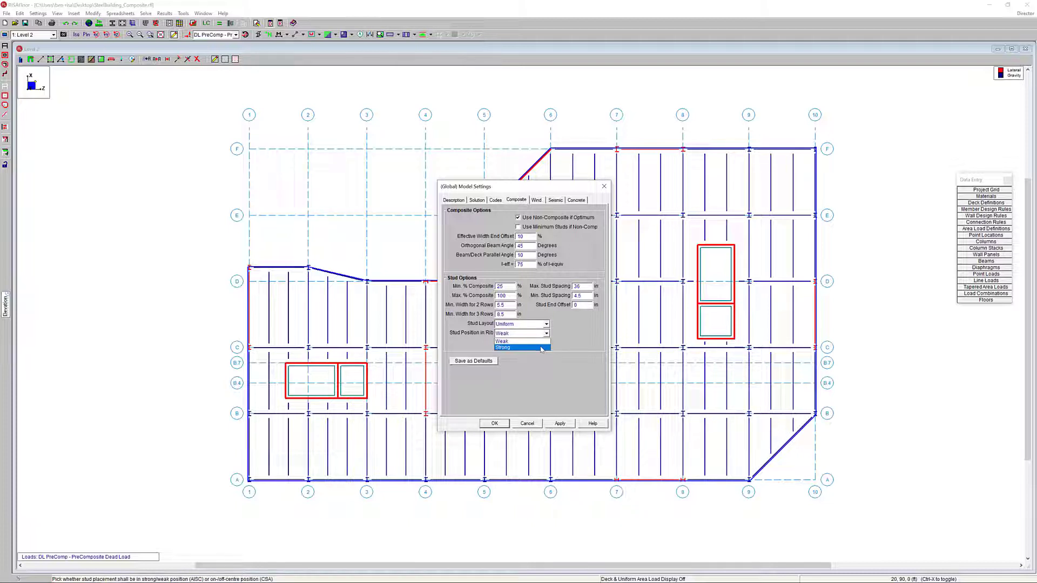
{"action": "left_click", "coordinate": [578, 338]}
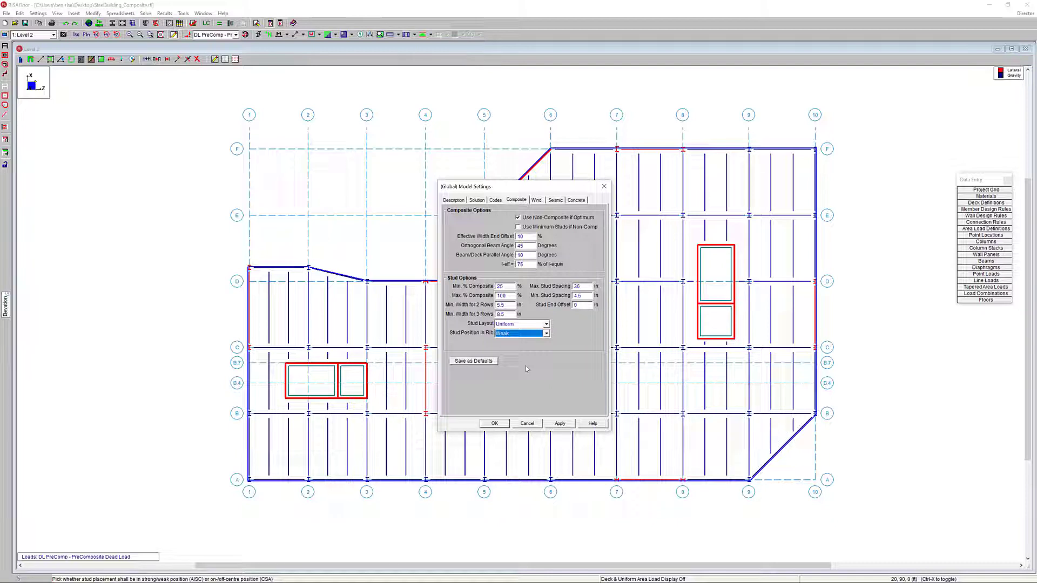
{"action": "left_click", "coordinate": [494, 424]}
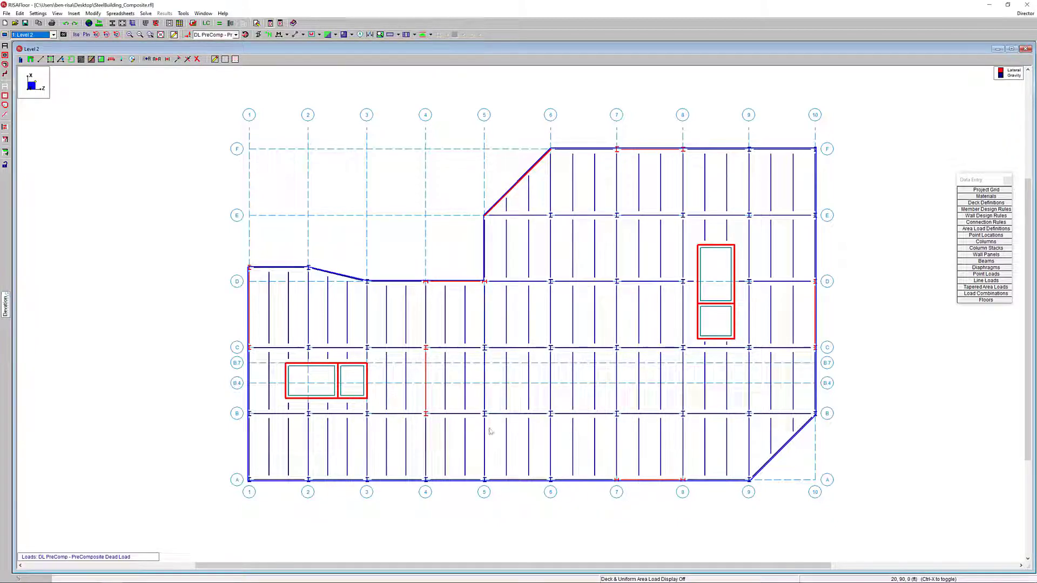
- Inspect the Composite option in the settings for drawing beams and for generating infill beams, without creating any beams
{"action": "left_click", "coordinate": [40, 60]}
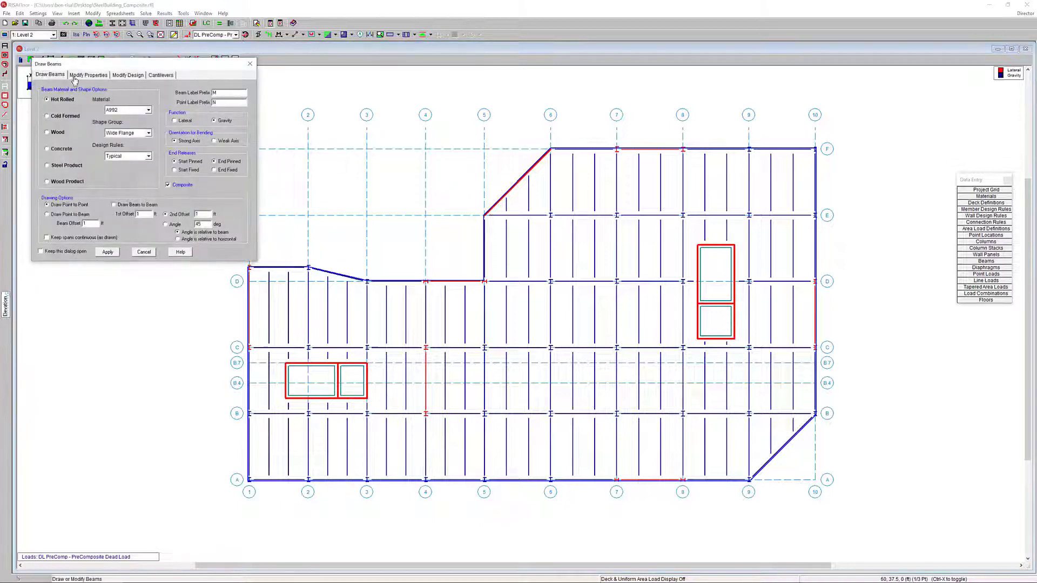
{"action": "left_click_drag", "start_coordinate": [182, 67], "coordinate": [327, 101]}
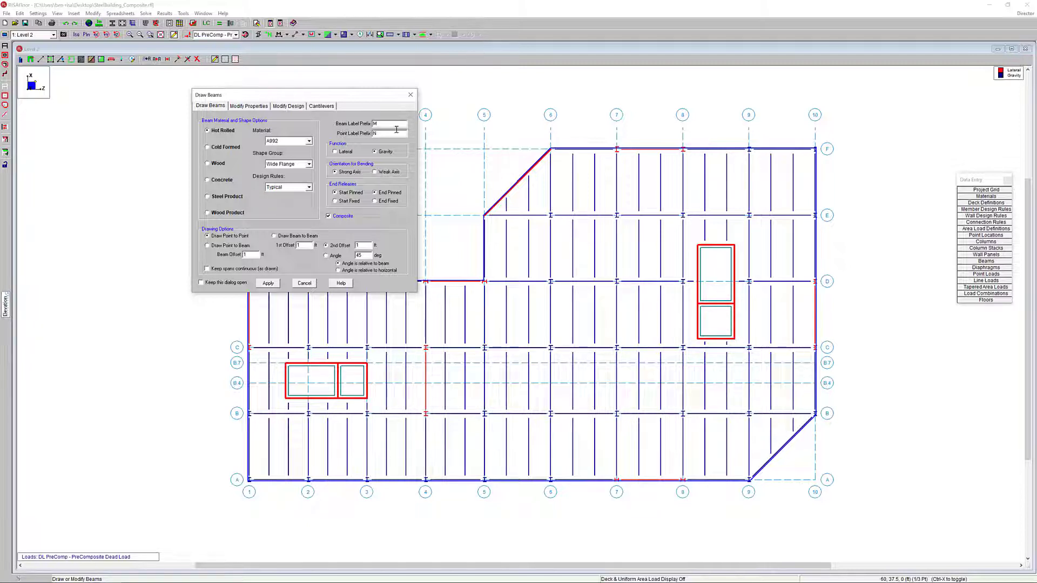
{"action": "left_click", "coordinate": [411, 98]}
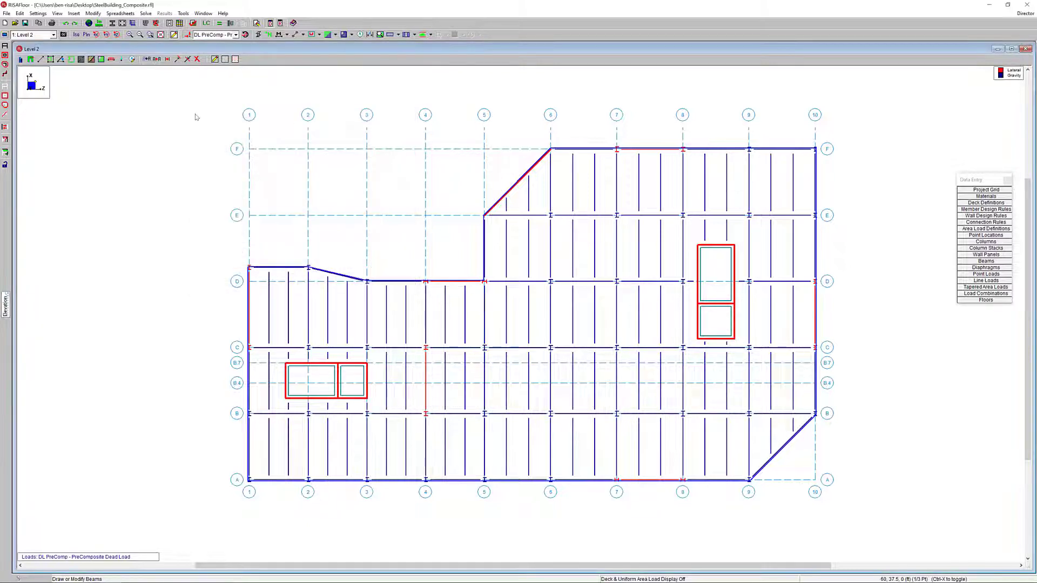
{"action": "left_click", "coordinate": [51, 61]}
{"action": "left_click_drag", "start_coordinate": [172, 59], "coordinate": [373, 118]}
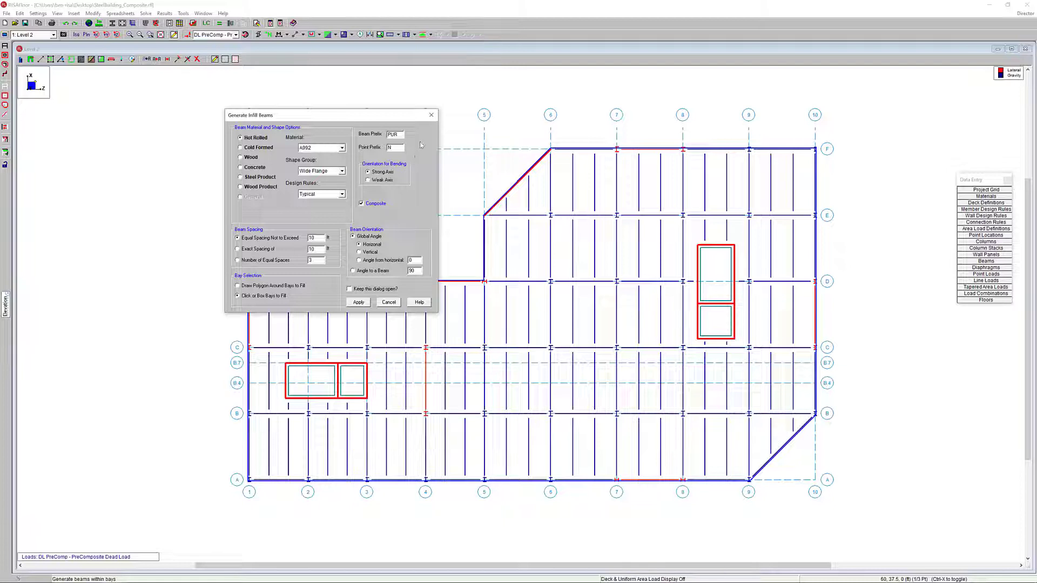
{"action": "left_click", "coordinate": [434, 116]}
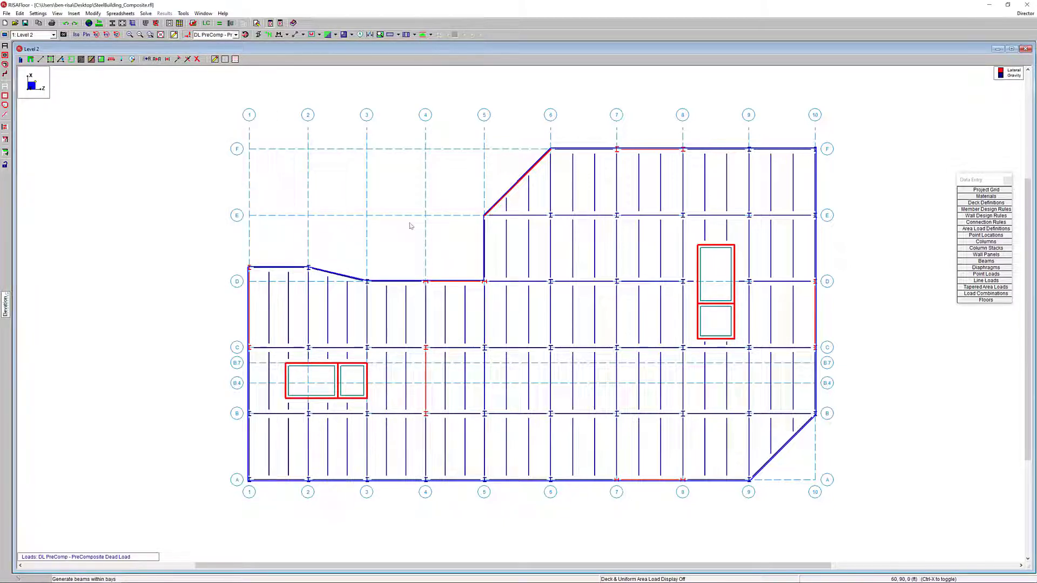
- Examine the Composite assignments of the Level 2 hot rolled beams in the beam spreadsheet
{"action": "left_click", "coordinate": [979, 263]}
{"action": "left_click", "coordinate": [221, 196]}
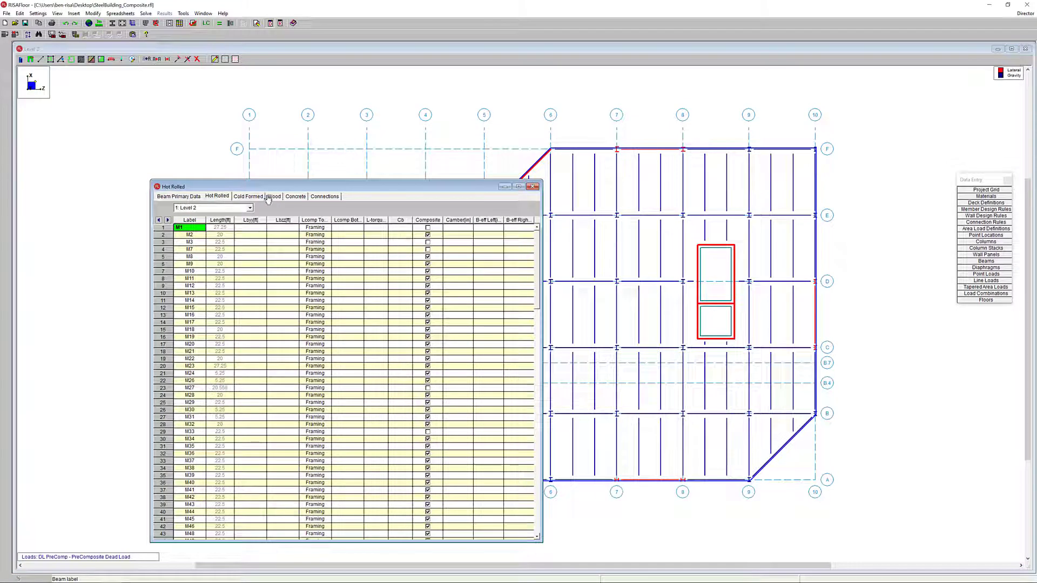
{"action": "left_click_drag", "start_coordinate": [324, 188], "coordinate": [341, 135]}
{"action": "left_click_drag", "start_coordinate": [572, 203], "coordinate": [637, 203]}
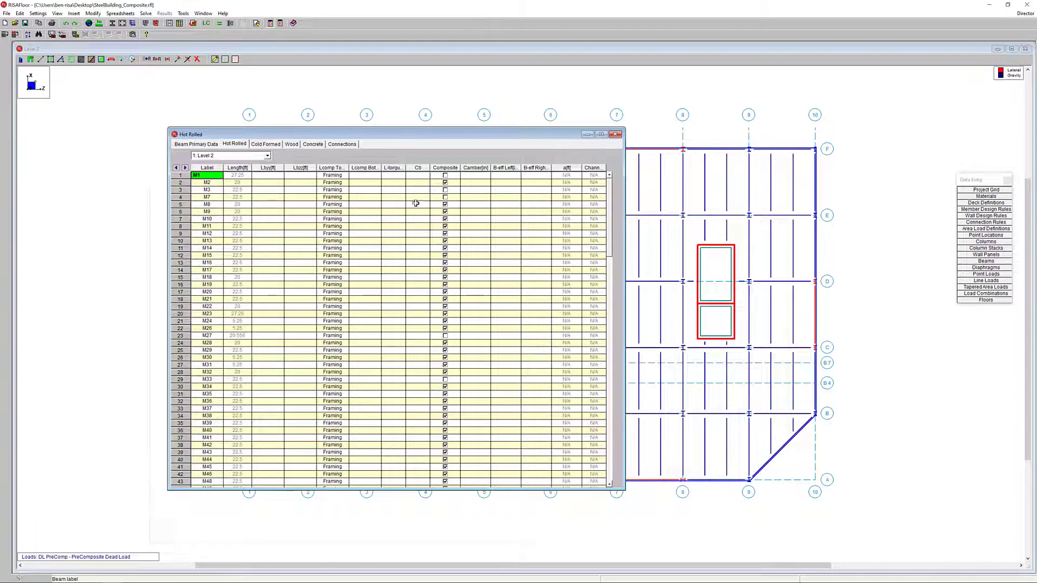
{"action": "left_click", "coordinate": [446, 191]}
{"action": "left_click", "coordinate": [446, 197]}
{"action": "left_click", "coordinate": [445, 167]}
{"action": "right_click", "coordinate": [460, 171]}
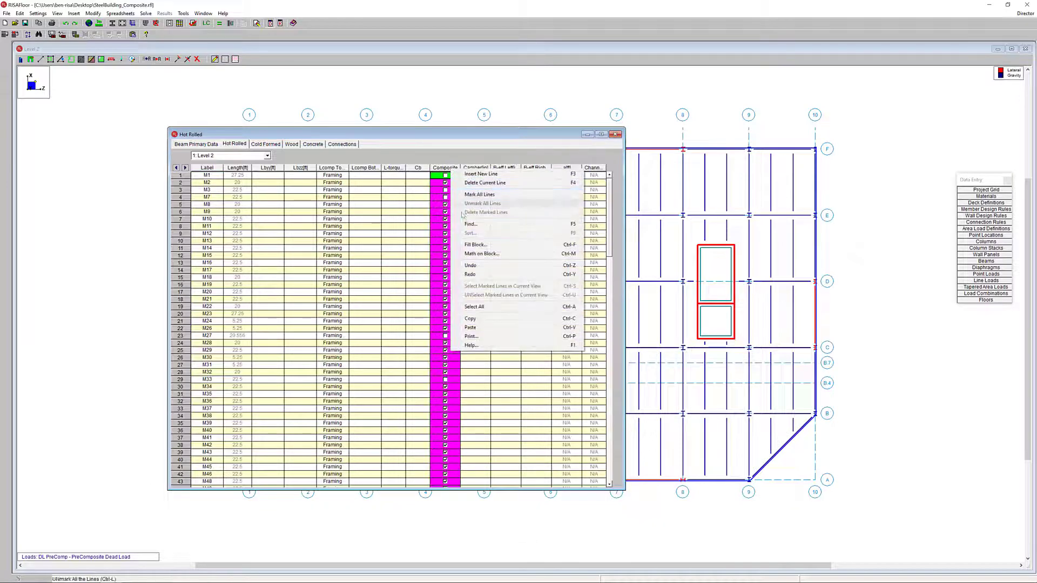
{"action": "left_click", "coordinate": [438, 170]}
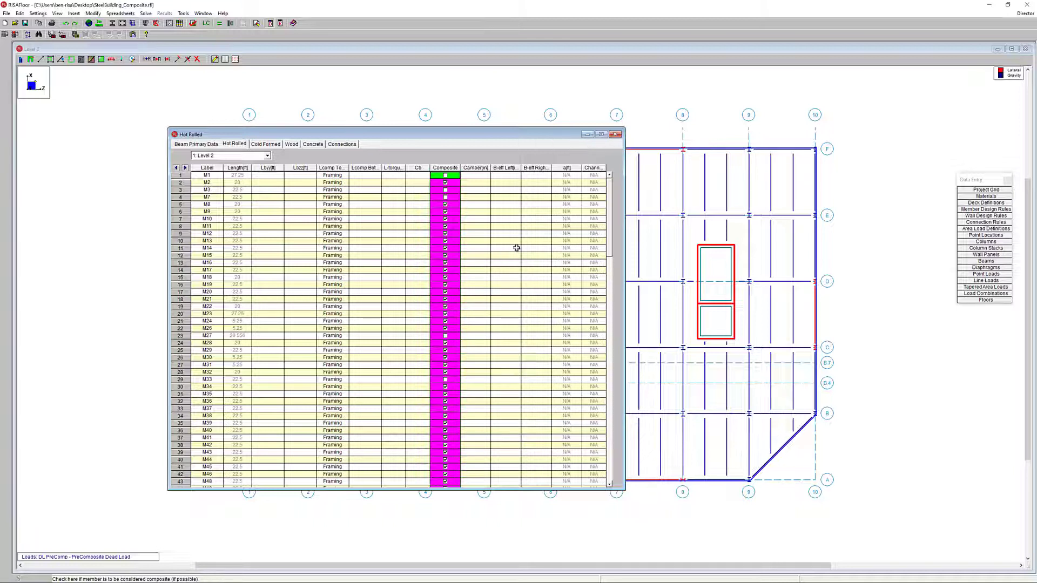
{"action": "left_click", "coordinate": [615, 134]}
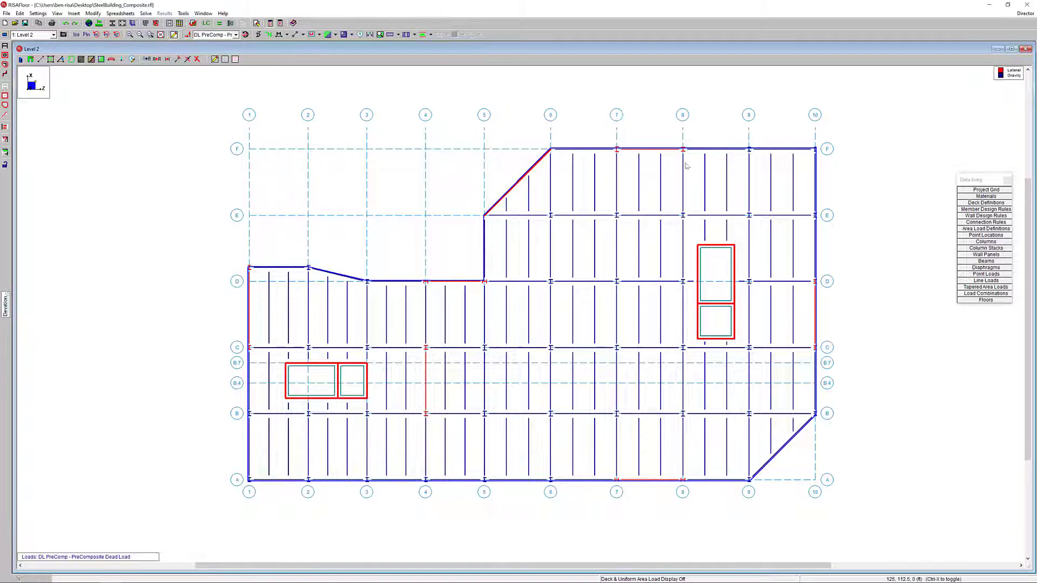
- Review the Composite Deck definition's manufacturer database, deck profile and stud properties, keeping the Vulcraft 2 VLI selection
{"action": "left_click", "coordinate": [997, 203]}
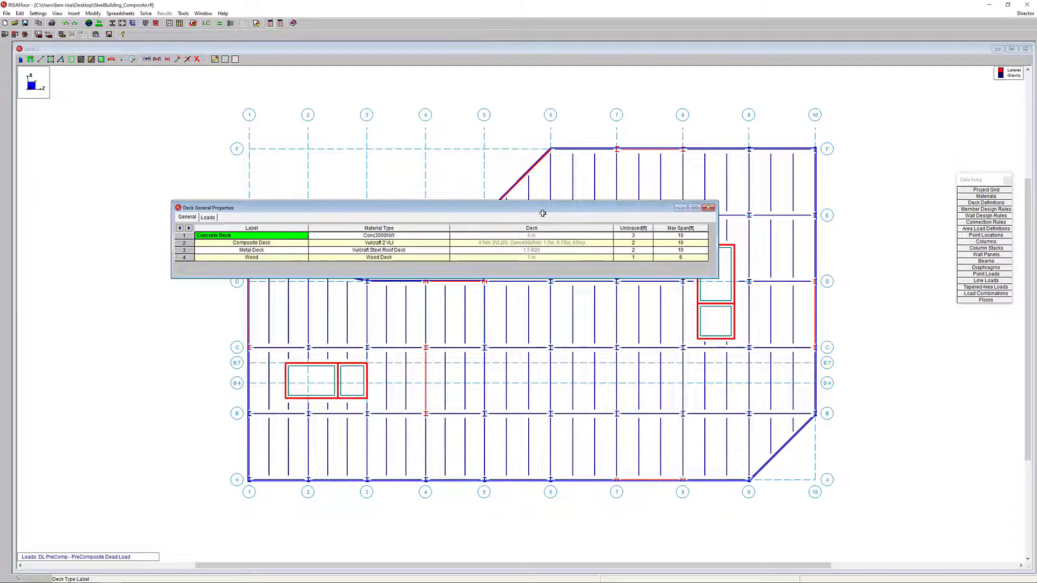
{"action": "left_click", "coordinate": [368, 244]}
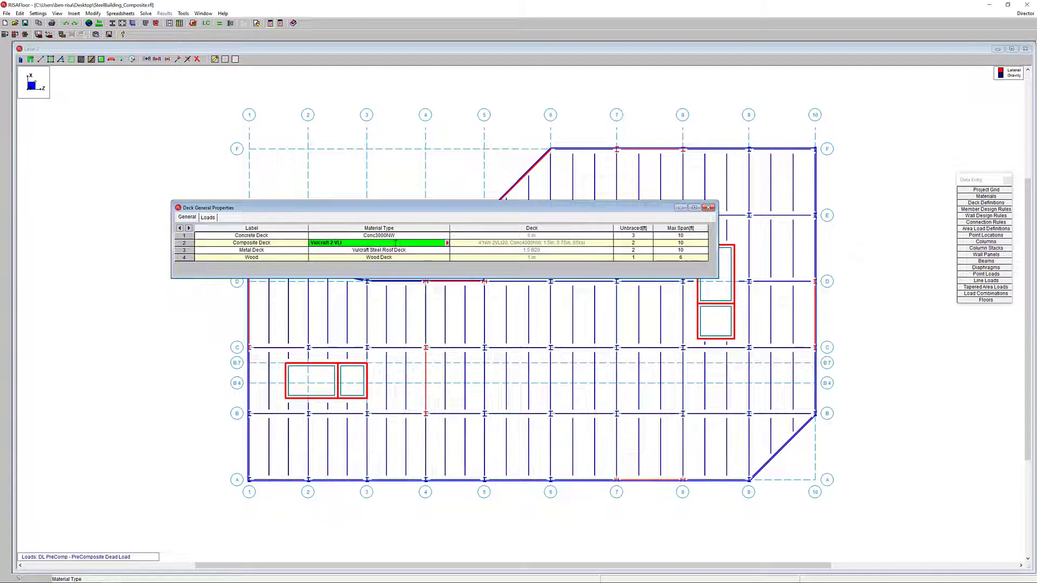
{"action": "left_click", "coordinate": [447, 243]}
{"action": "left_click_drag", "start_coordinate": [498, 45], "coordinate": [483, 172]}
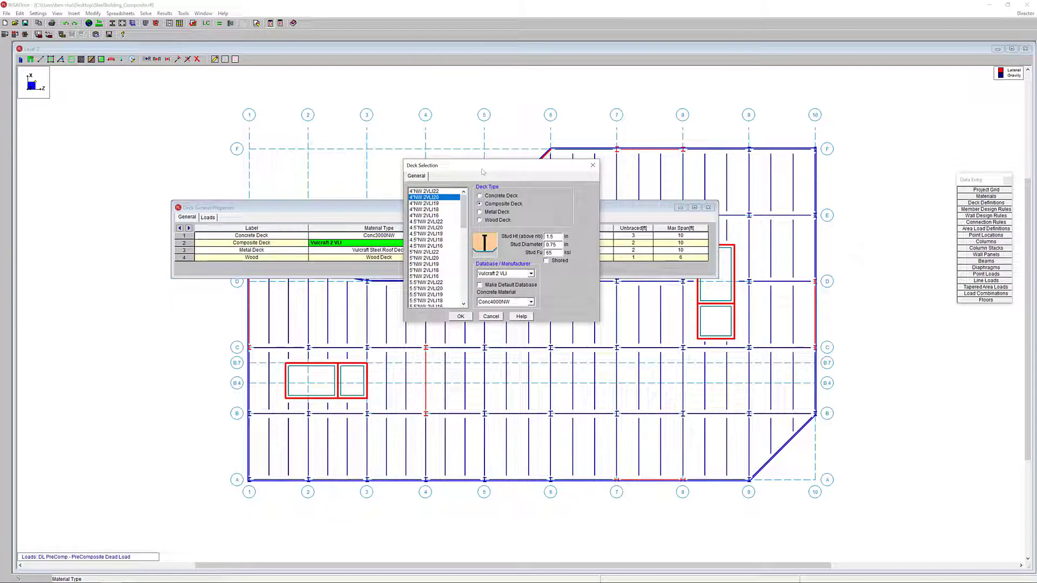
{"action": "left_click", "coordinate": [530, 273]}
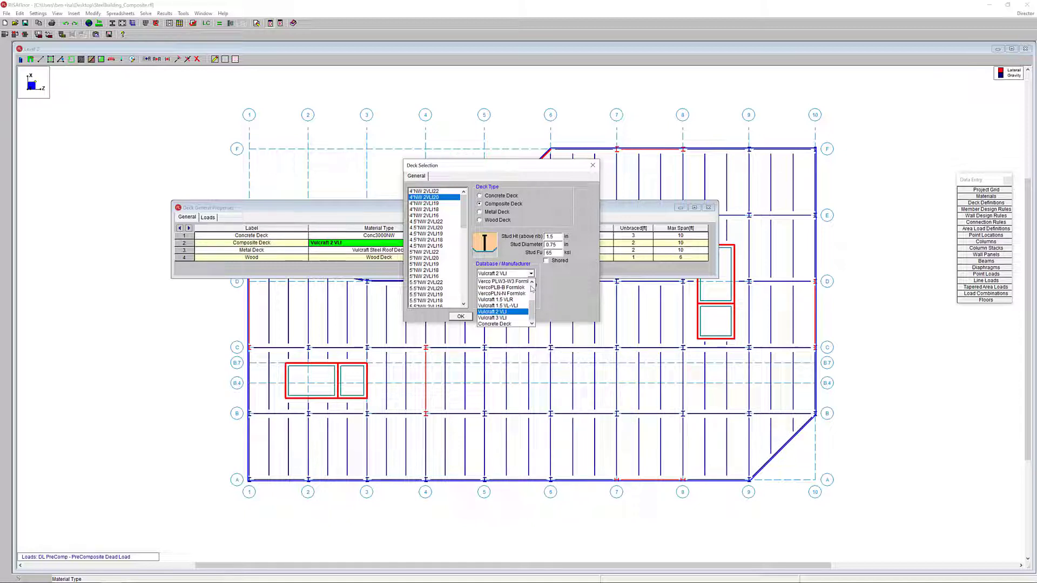
{"action": "left_click_drag", "start_coordinate": [532, 316], "coordinate": [533, 300]}
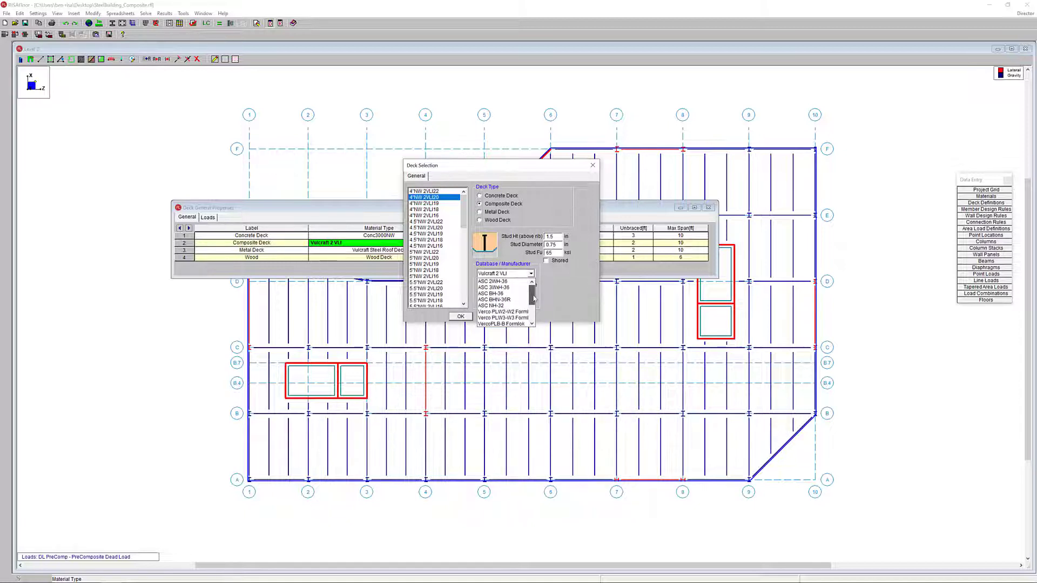
{"action": "left_click", "coordinate": [555, 284]}
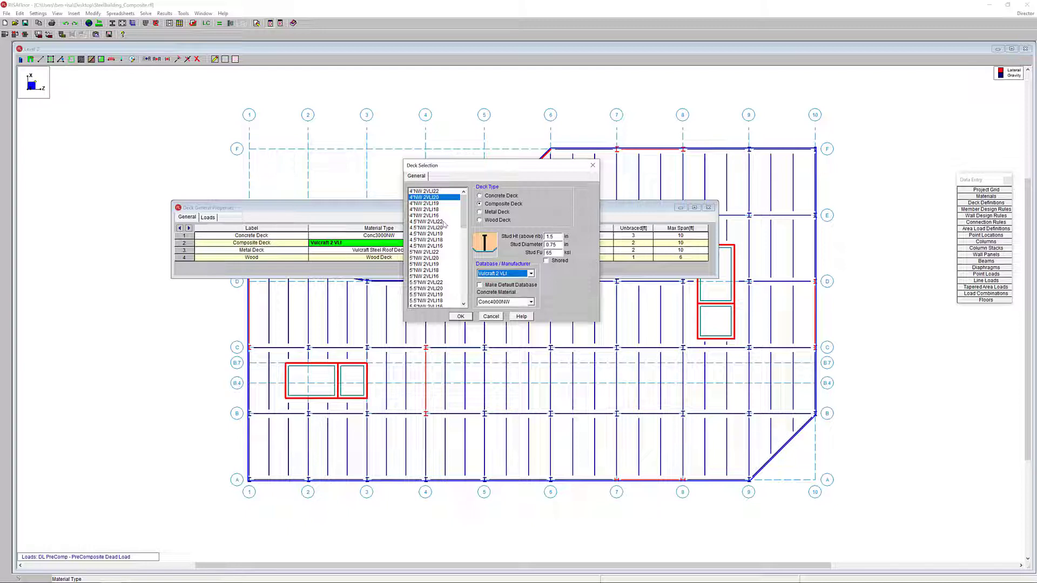
{"action": "left_click", "coordinate": [460, 317]}
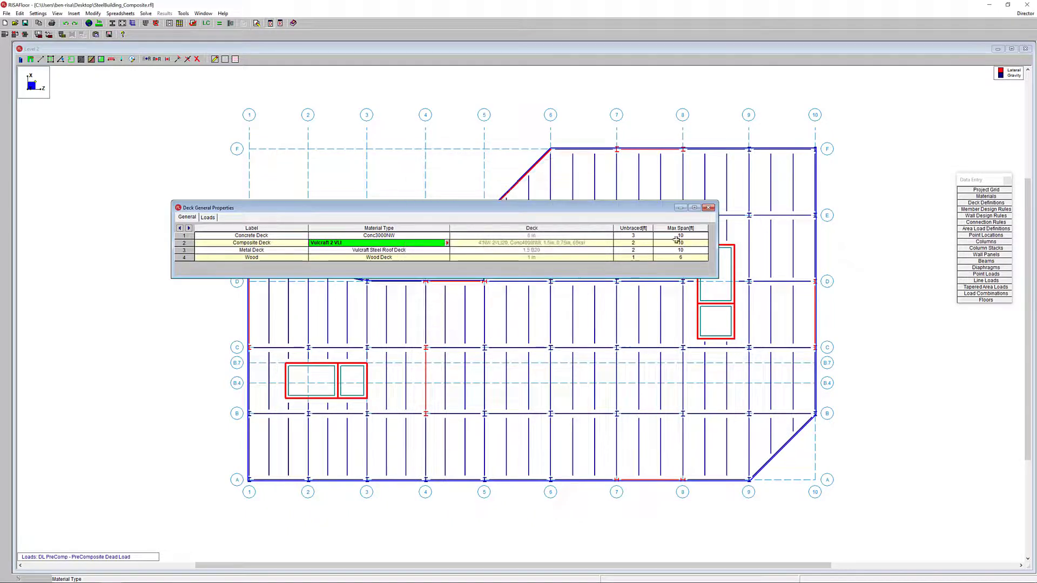
{"action": "left_click", "coordinate": [708, 208]}
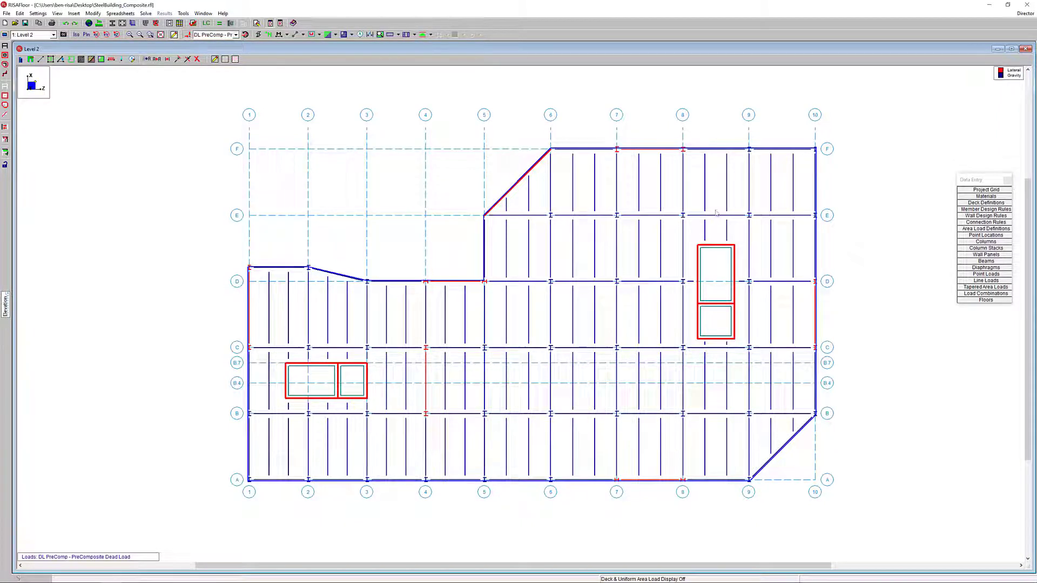
- Add a new member design rule named "Level 2 - Composite" below the Brace rule
{"action": "left_click", "coordinate": [972, 209]}
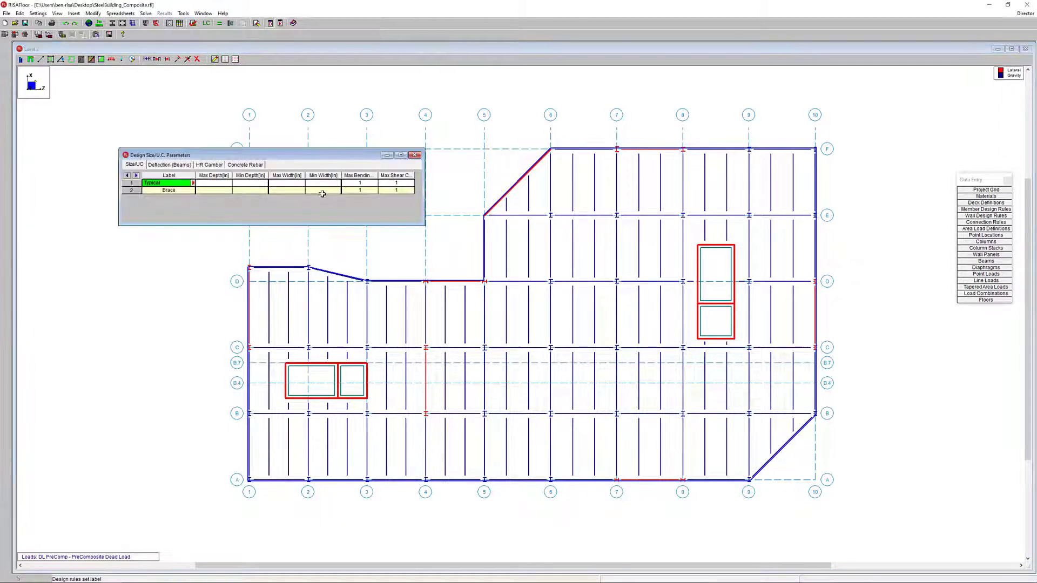
{"action": "left_click", "coordinate": [182, 190]}
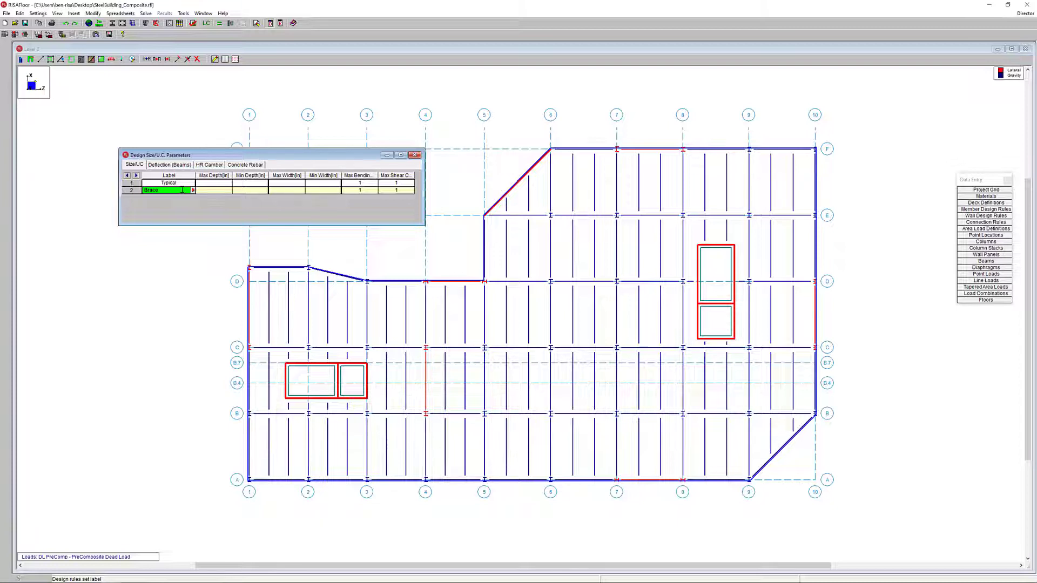
{"action": "key", "text": "Down"}
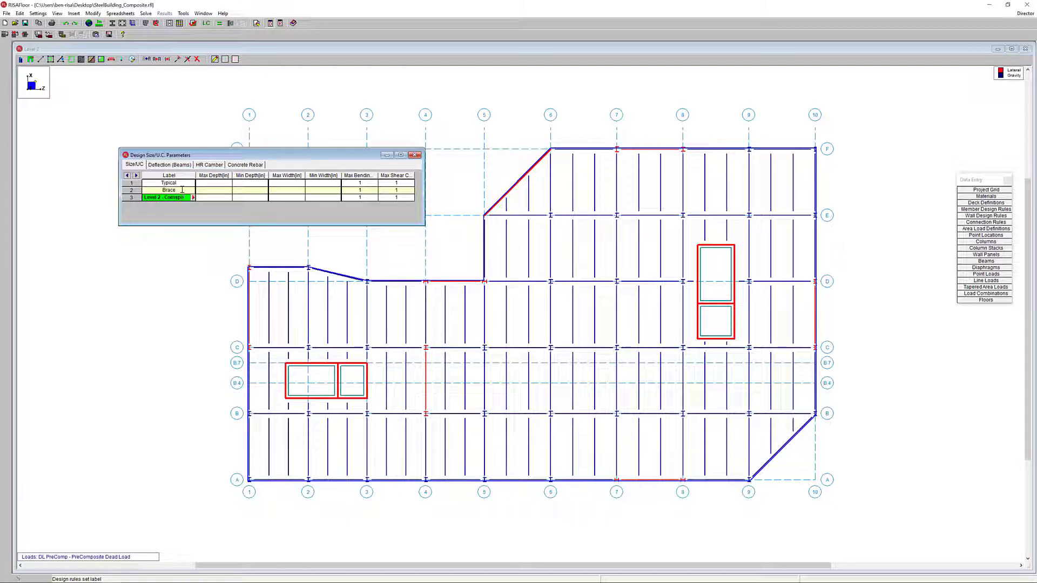
{"action": "type", "text": "Level 2 - Composite"}
{"action": "key", "text": "Tab"}
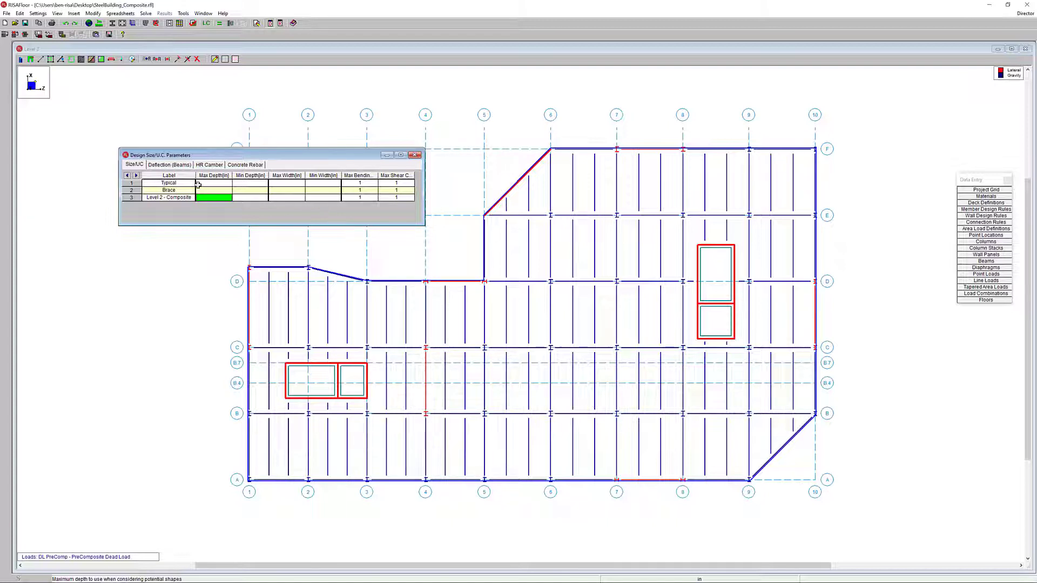
- Set the first additional beam deflection category of the Level 2 - Composite rule to DLPre with a ratio of 240
{"action": "left_click", "coordinate": [180, 168]}
{"action": "left_click_drag", "start_coordinate": [425, 195], "coordinate": [628, 189]}
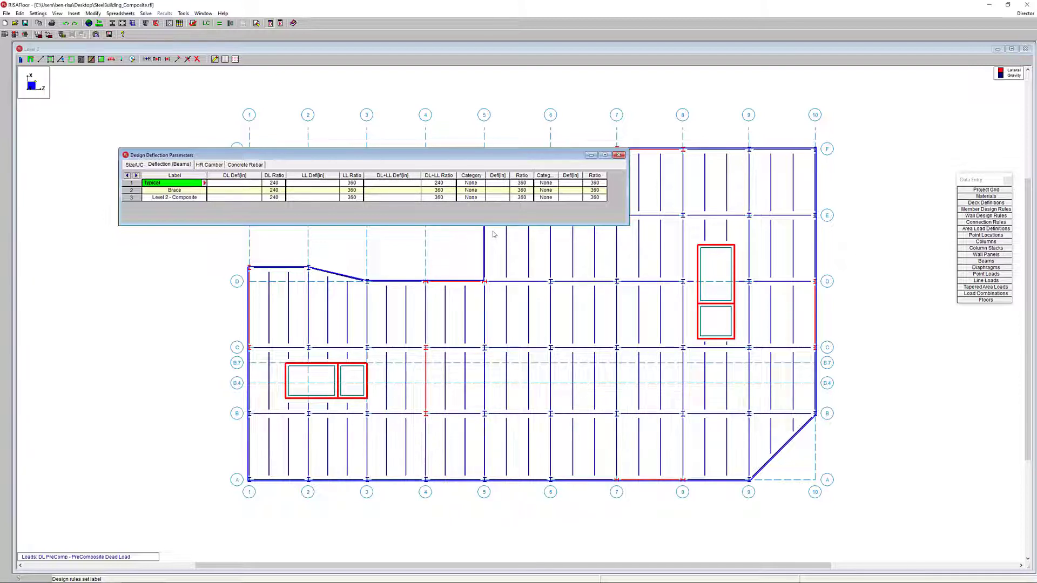
{"action": "left_click", "coordinate": [480, 198]}
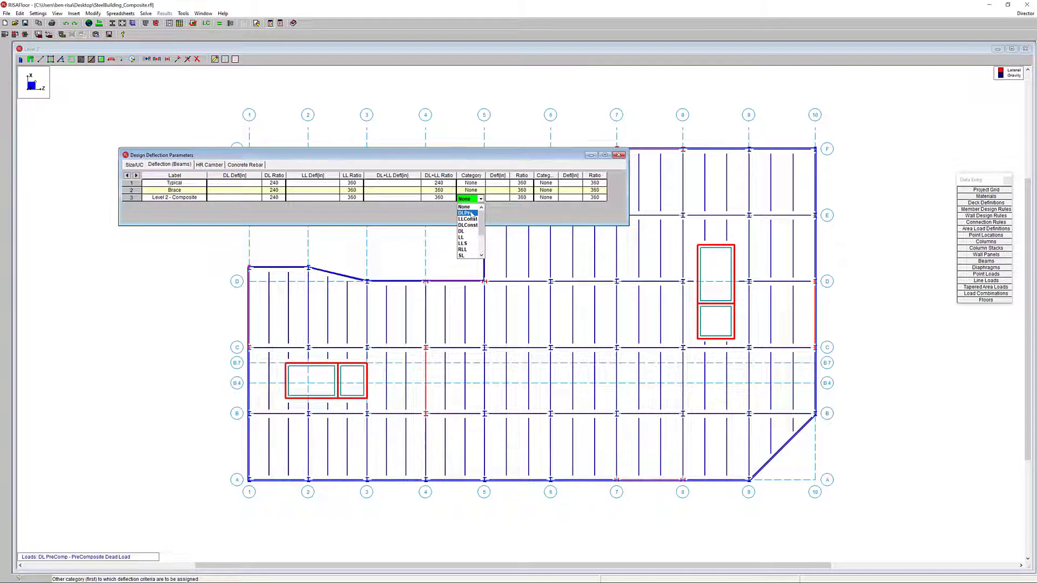
{"action": "left_click", "coordinate": [473, 214]}
{"action": "left_click", "coordinate": [497, 198]}
{"action": "key", "text": "Tab"}
{"action": "key", "text": "Tab"}
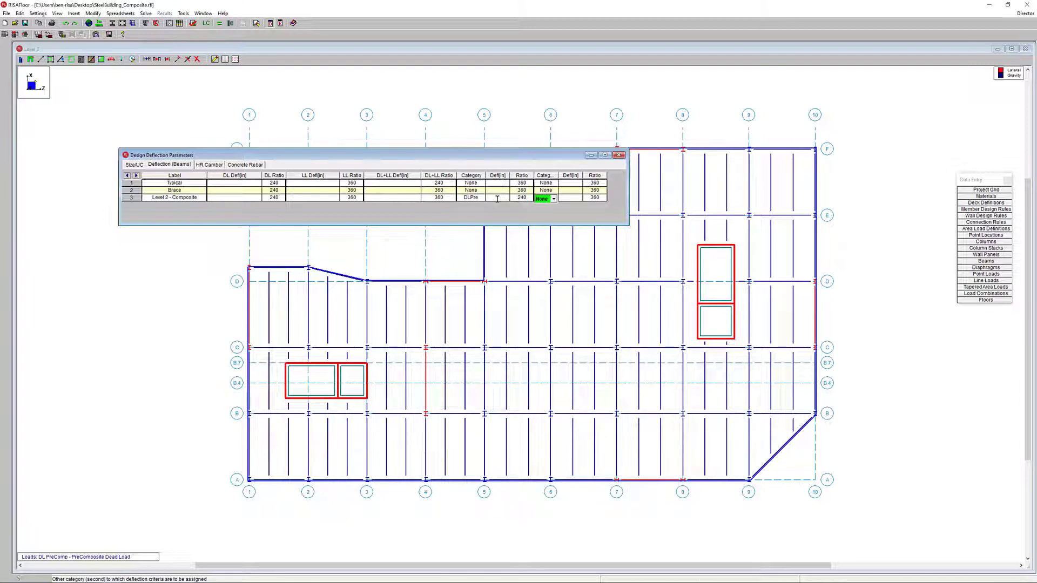
{"action": "left_click", "coordinate": [489, 199]}
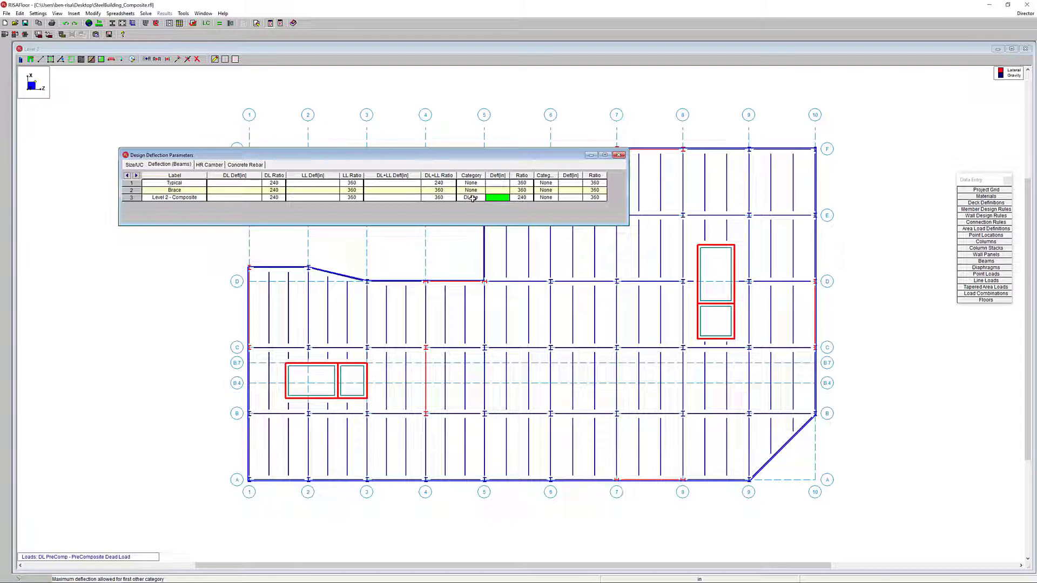
- Set the dead load included in the hot rolled camber calculation of the Level 2 - Composite rule to Total DL
{"action": "left_click", "coordinate": [209, 164]}
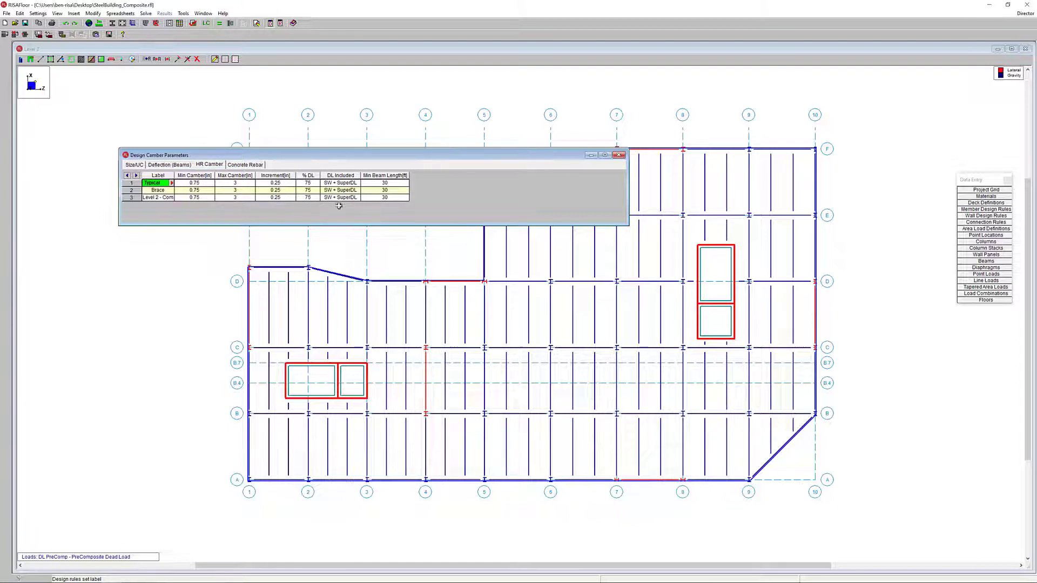
{"action": "left_click", "coordinate": [357, 198]}
{"action": "left_click", "coordinate": [356, 199]}
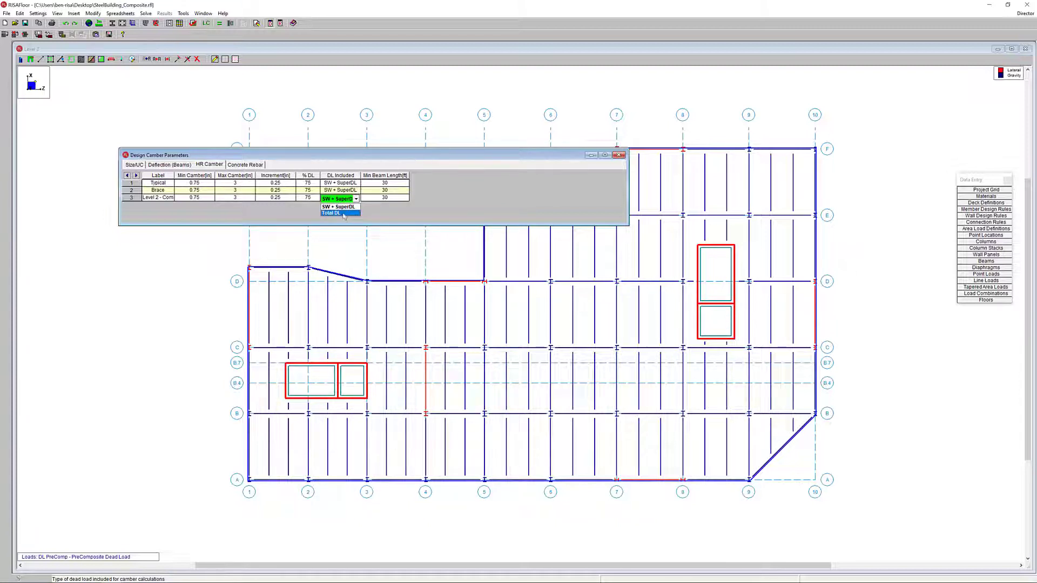
{"action": "left_click", "coordinate": [343, 213]}
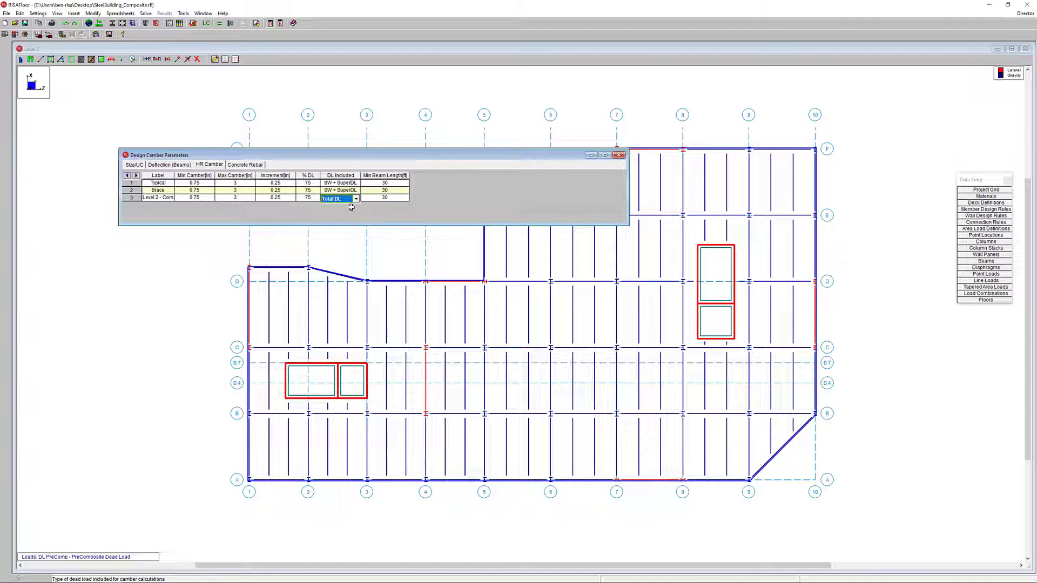
- Apply the Level 2 - Composite design rule to all selected beams, and check the assignment in an interior beam's properties
{"action": "key", "text": "Tab"}
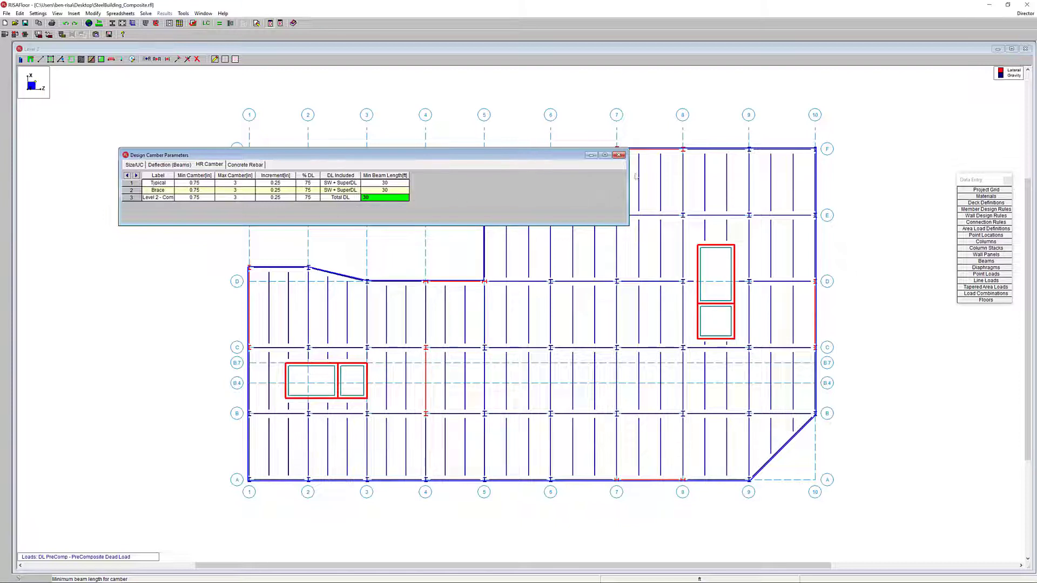
{"action": "left_click", "coordinate": [620, 156]}
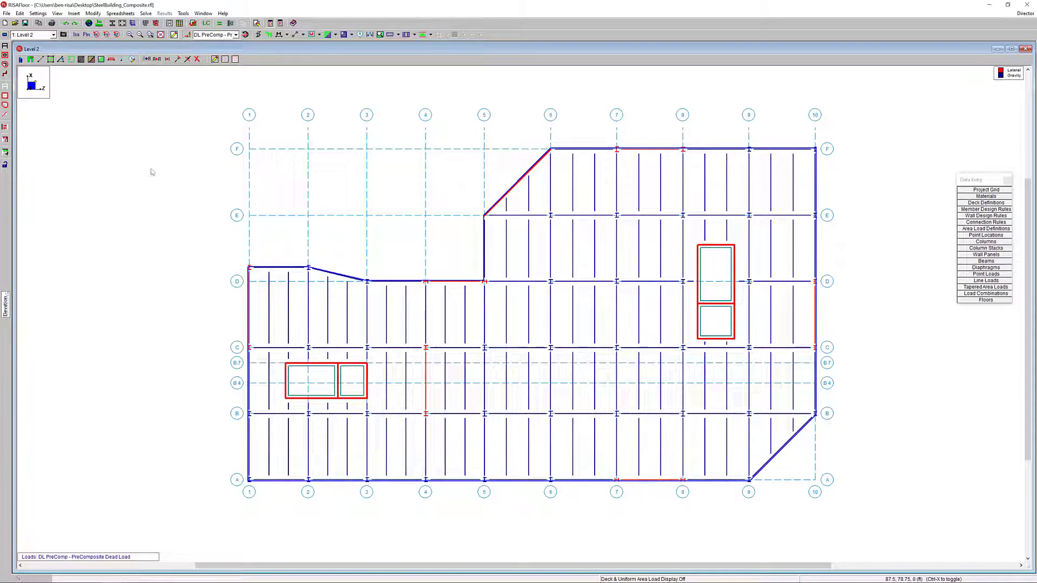
{"action": "left_click", "coordinate": [42, 60]}
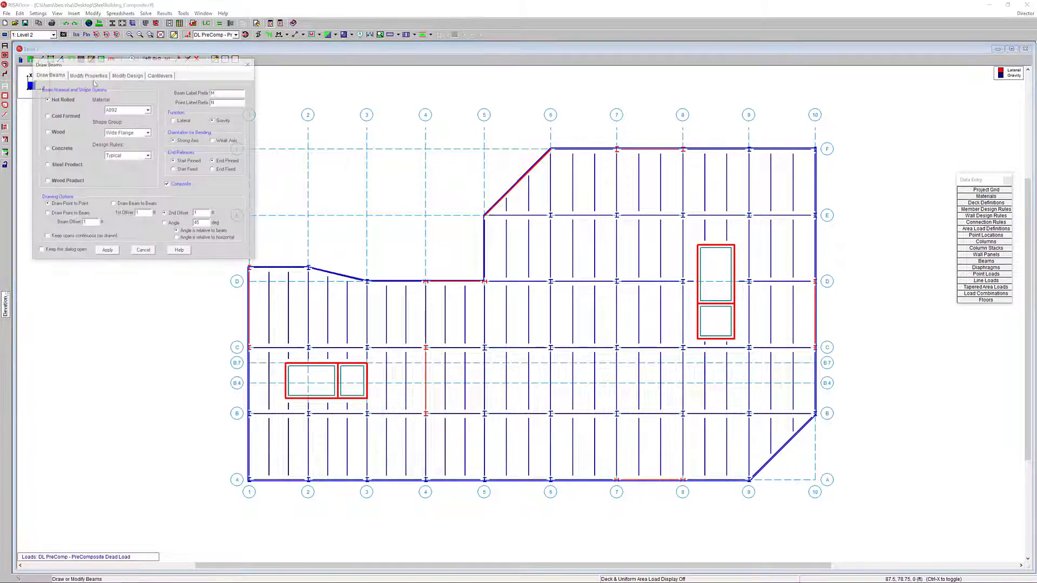
{"action": "left_click", "coordinate": [193, 117]}
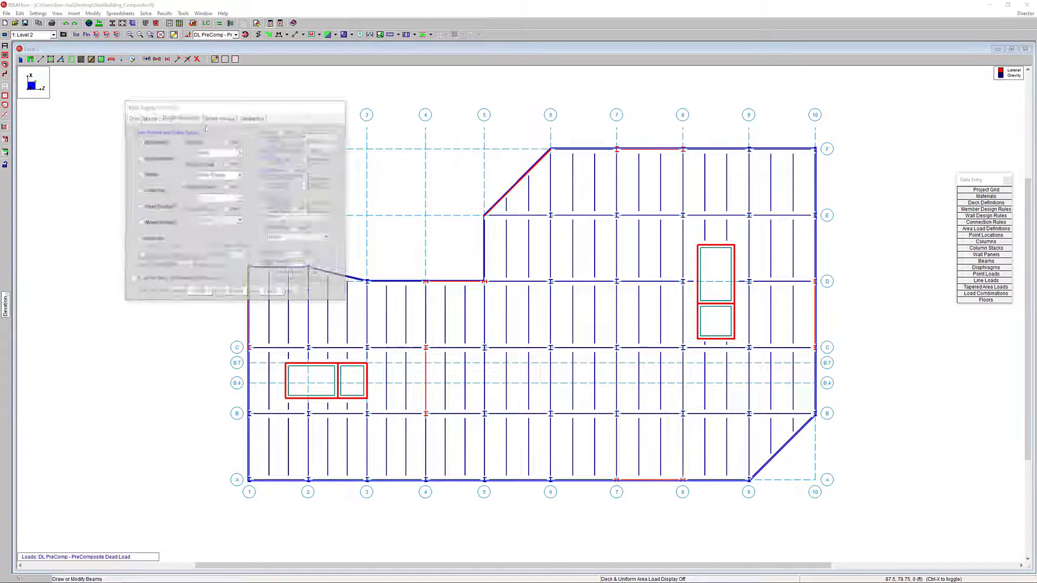
{"action": "left_click", "coordinate": [226, 211]}
{"action": "left_click", "coordinate": [233, 222]}
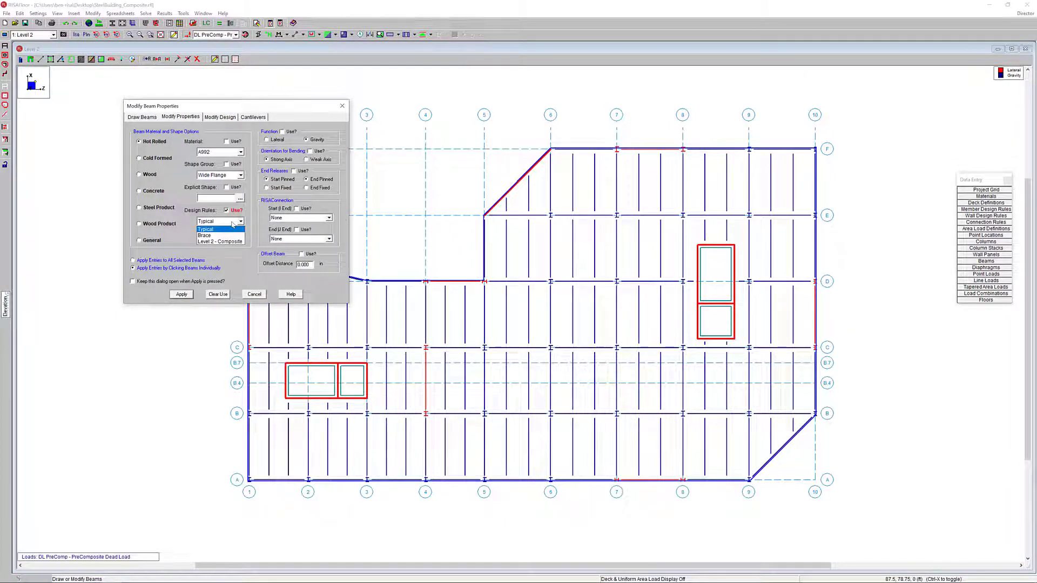
{"action": "left_click", "coordinate": [220, 241]}
{"action": "left_click", "coordinate": [171, 261]}
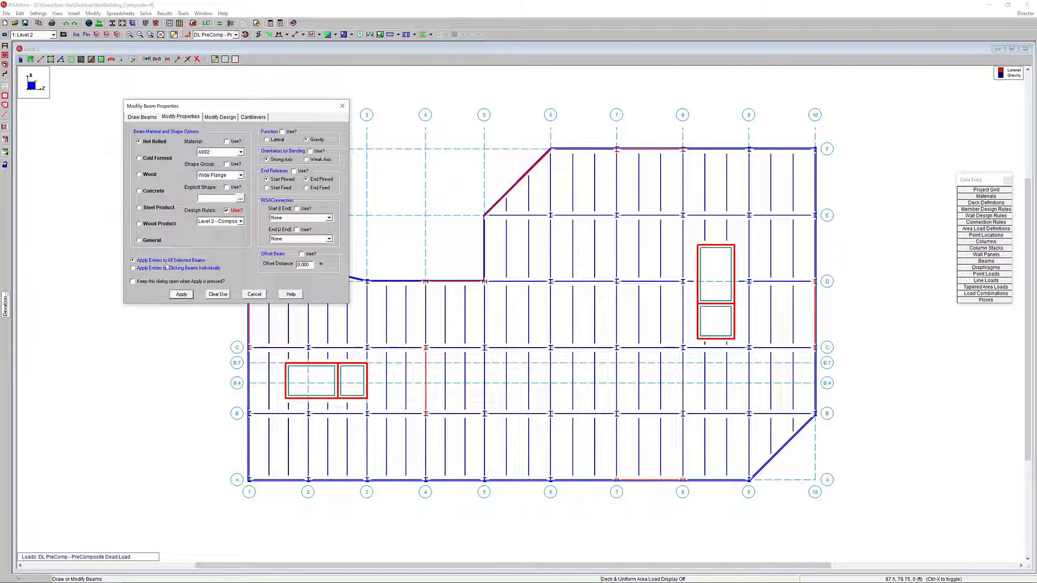
{"action": "left_click", "coordinate": [181, 294]}
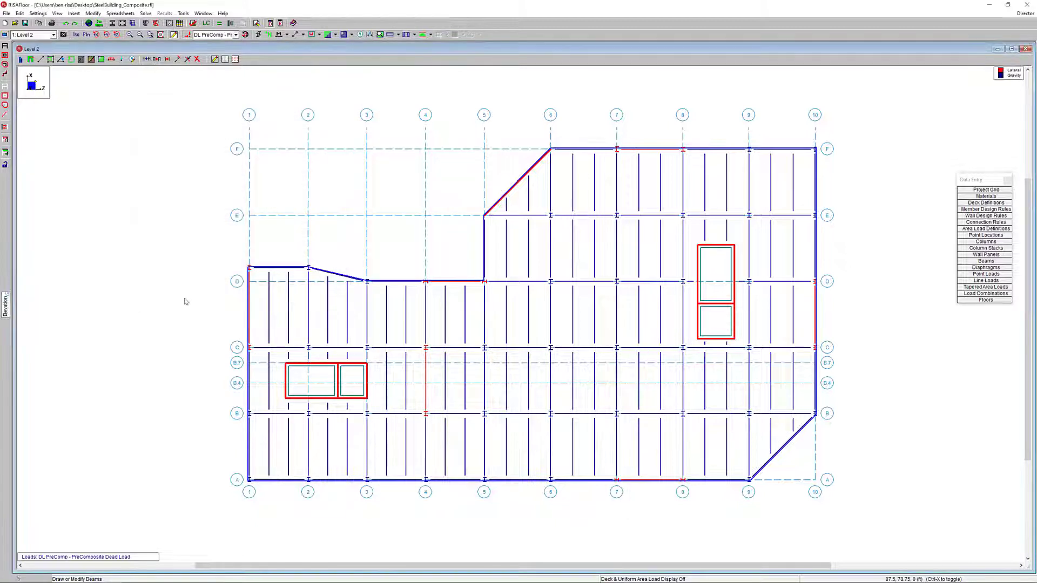
{"action": "double_click", "coordinate": [529, 305]}
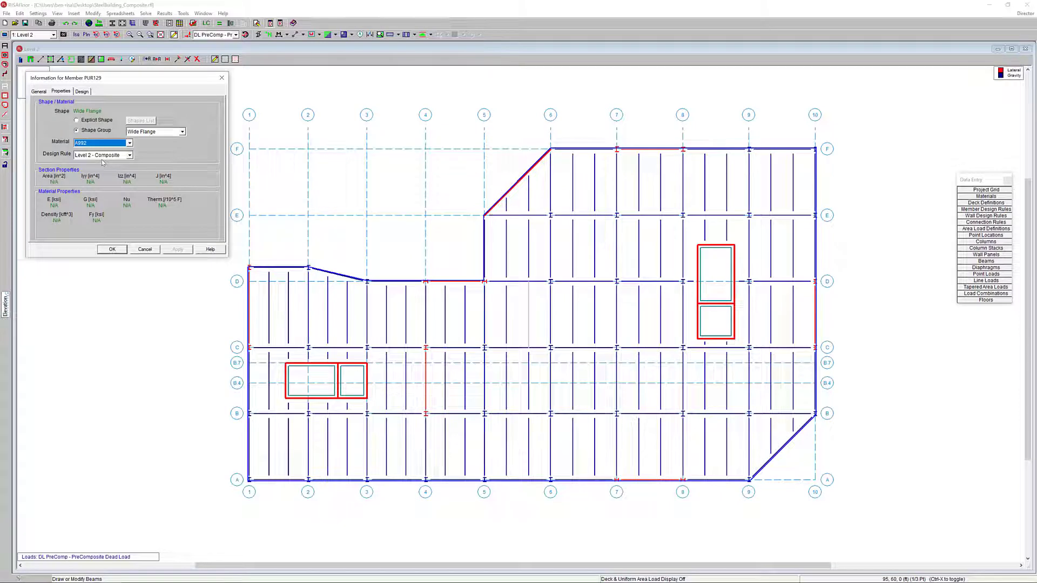
{"action": "left_click", "coordinate": [145, 249]}
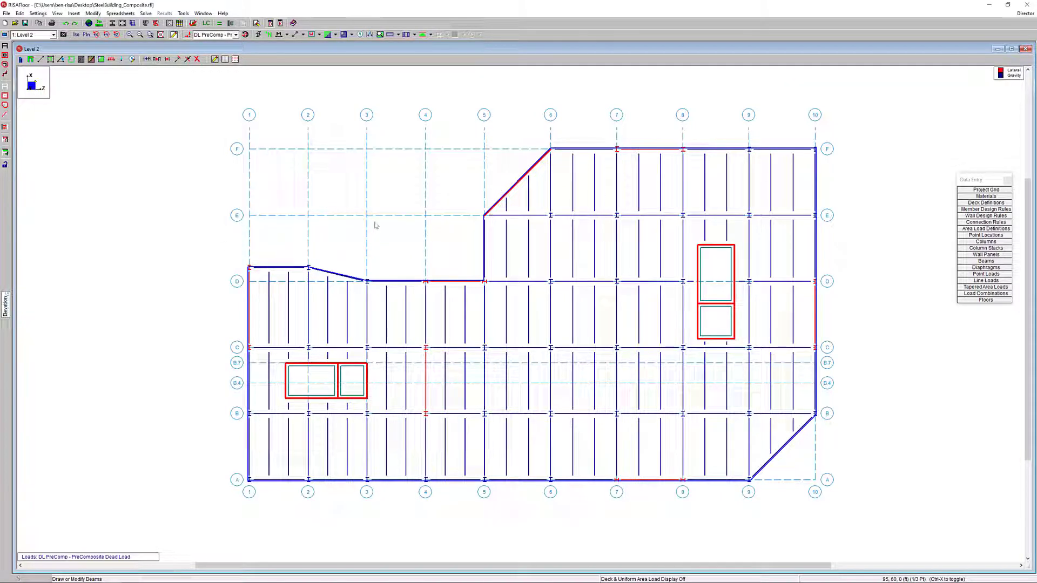
- Display the area loads on the floor and set the Office area load's PreDL and PostDL to 0.02 ksf each
{"action": "left_click", "coordinate": [351, 35]}
{"action": "left_click", "coordinate": [357, 62]}
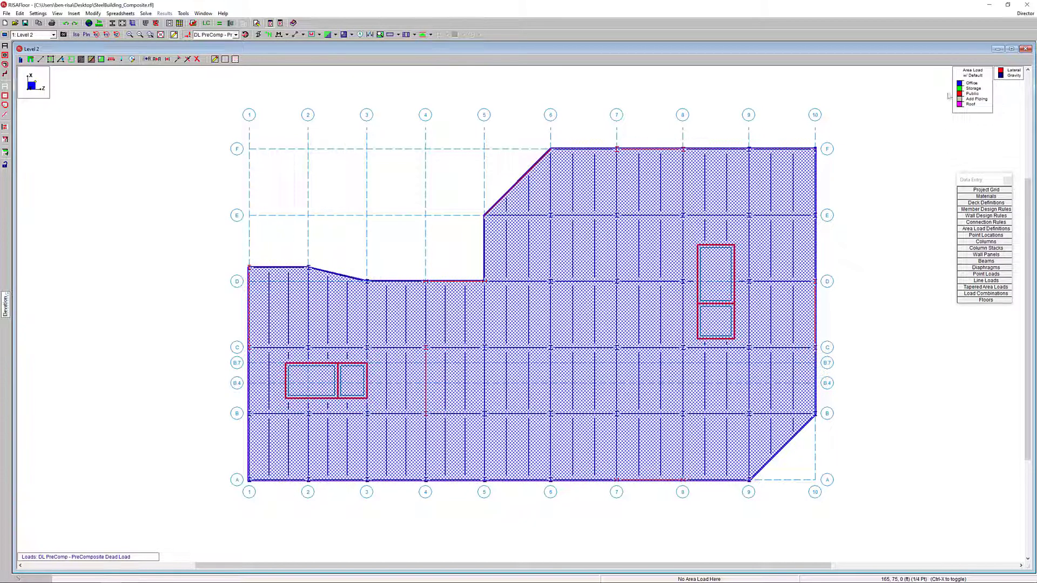
{"action": "left_click", "coordinate": [995, 229]}
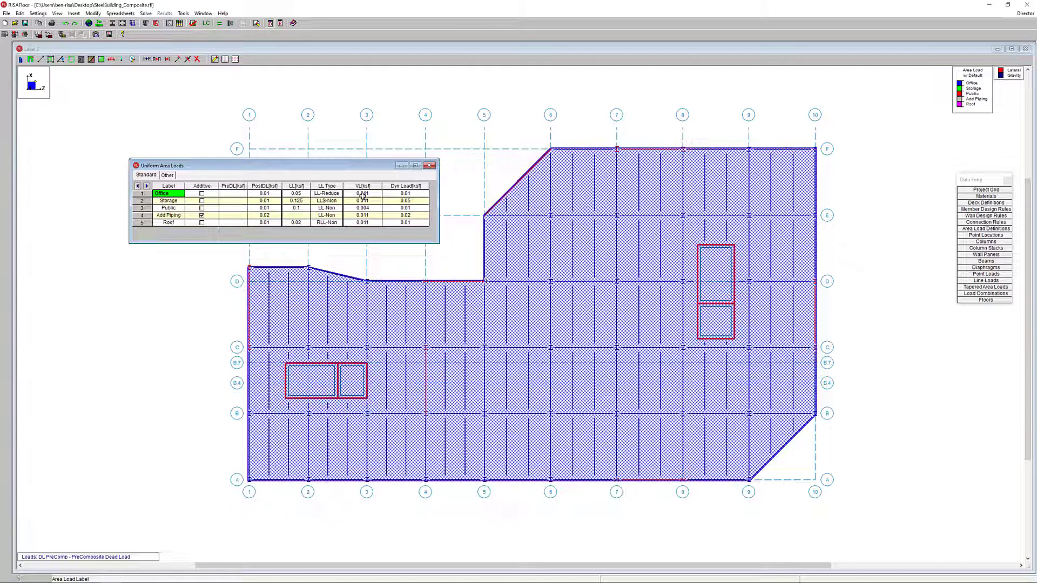
{"action": "left_click", "coordinate": [240, 195]}
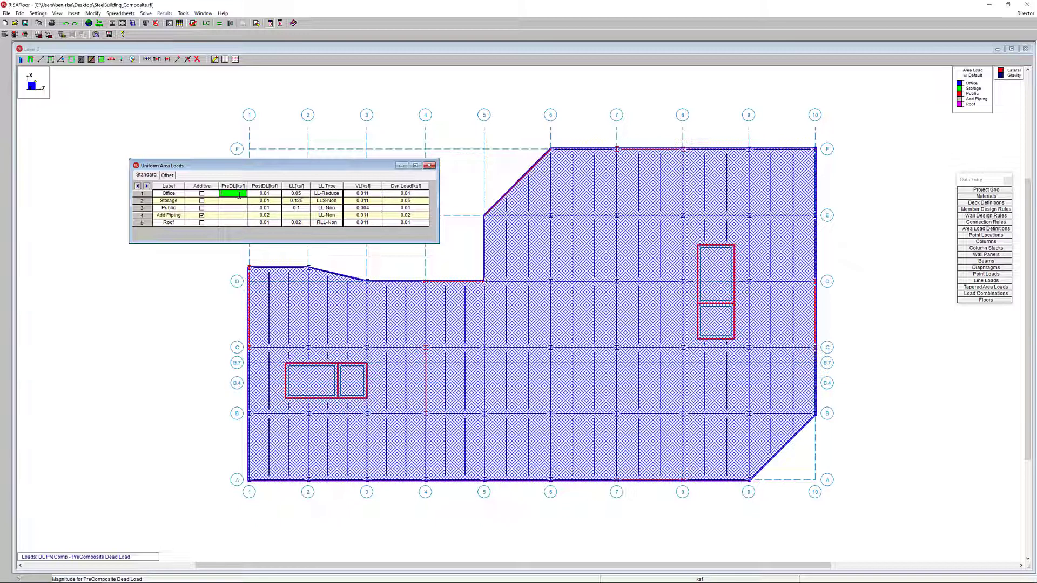
{"action": "type", "text": ".02"}
{"action": "key", "text": "Return"}
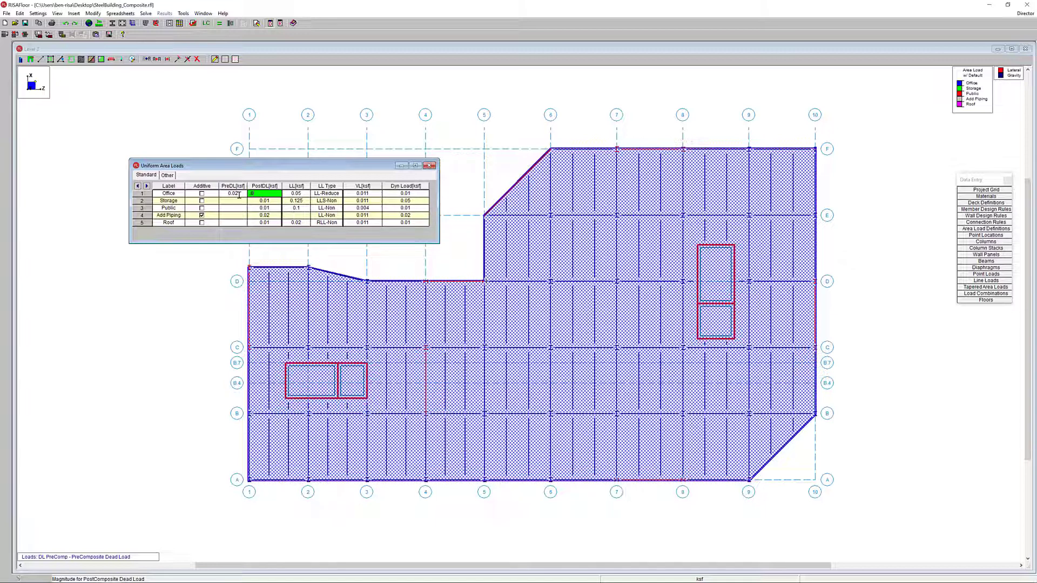
{"action": "type", "text": ".02"}
{"action": "key", "text": "Return"}
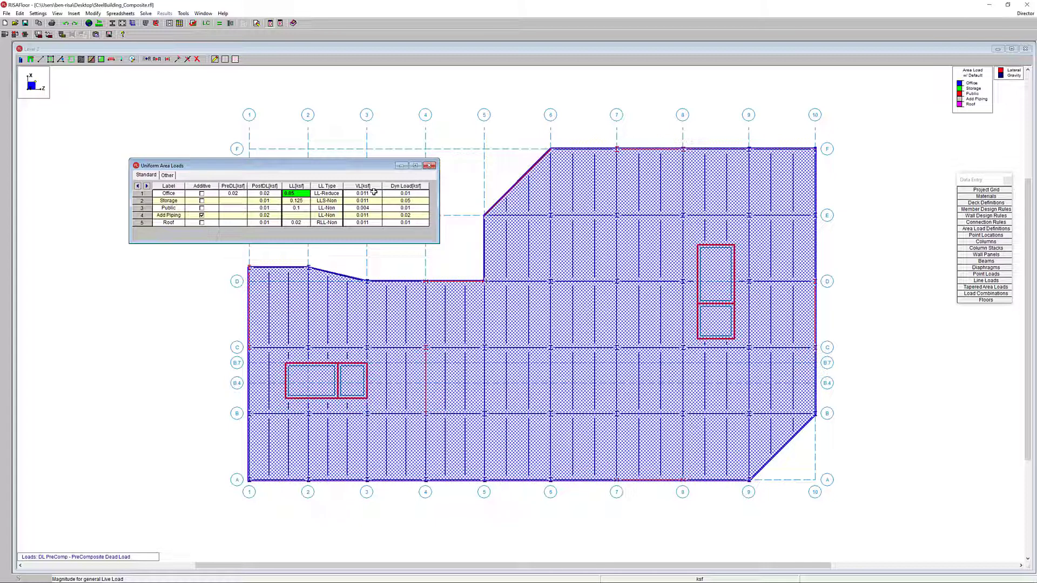
{"action": "left_click", "coordinate": [429, 166]}
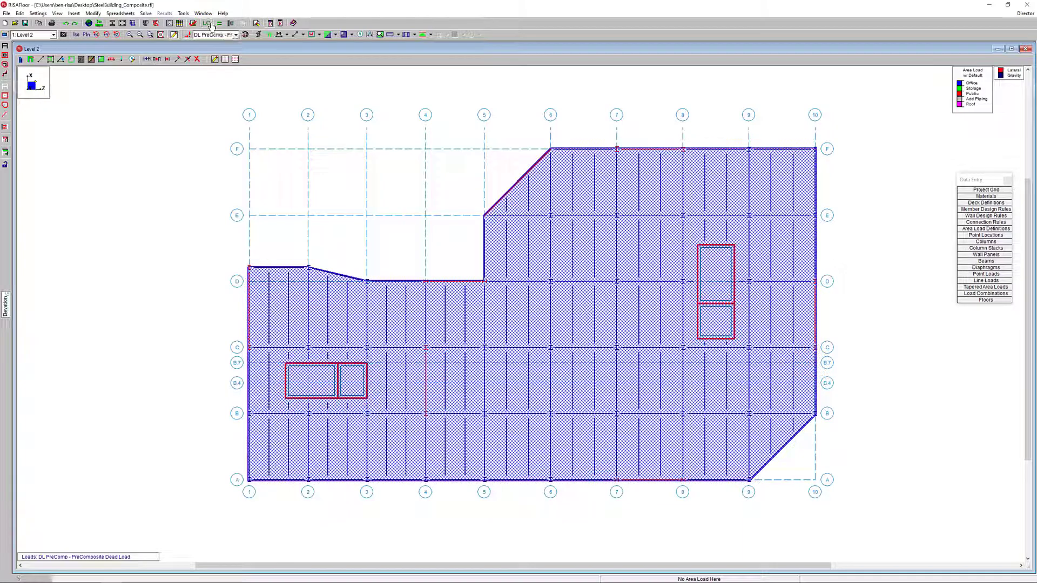
- Generate the United States 2018 IBC Strength load combinations with roof live, snow, pre-composite and post-composite options included
{"action": "left_click", "coordinate": [210, 23]}
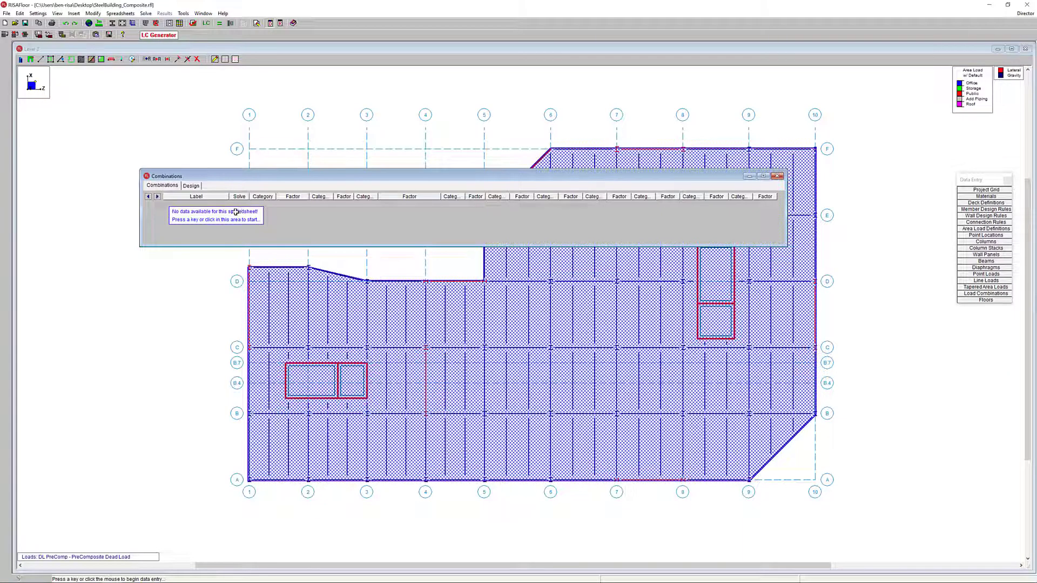
{"action": "left_click", "coordinate": [167, 35]}
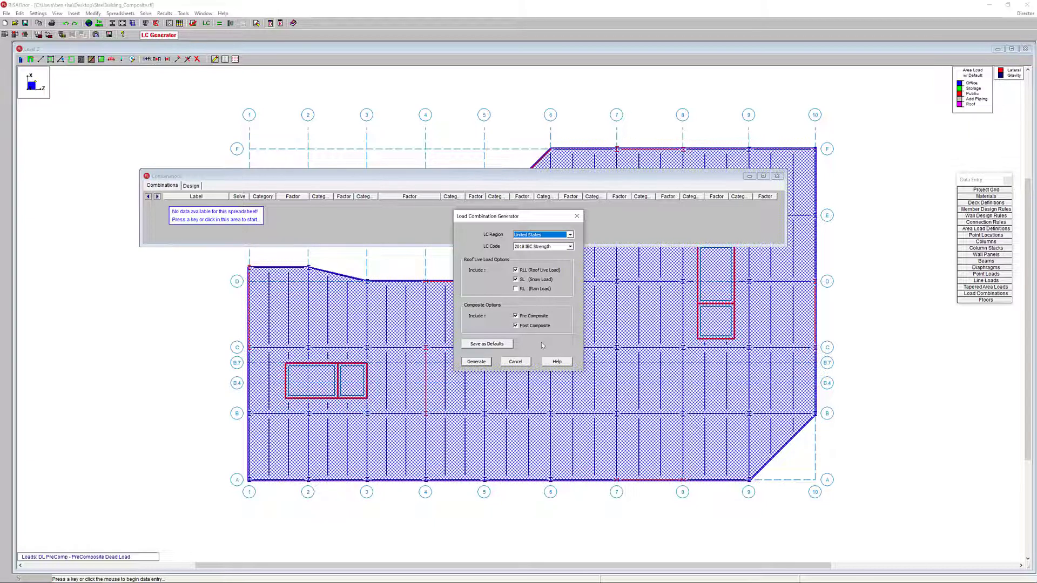
{"action": "left_click", "coordinate": [476, 362]}
- Generate the 2018 IBC ASD load combinations in addition, and review the design settings of all combinations
{"action": "left_click", "coordinate": [158, 35]}
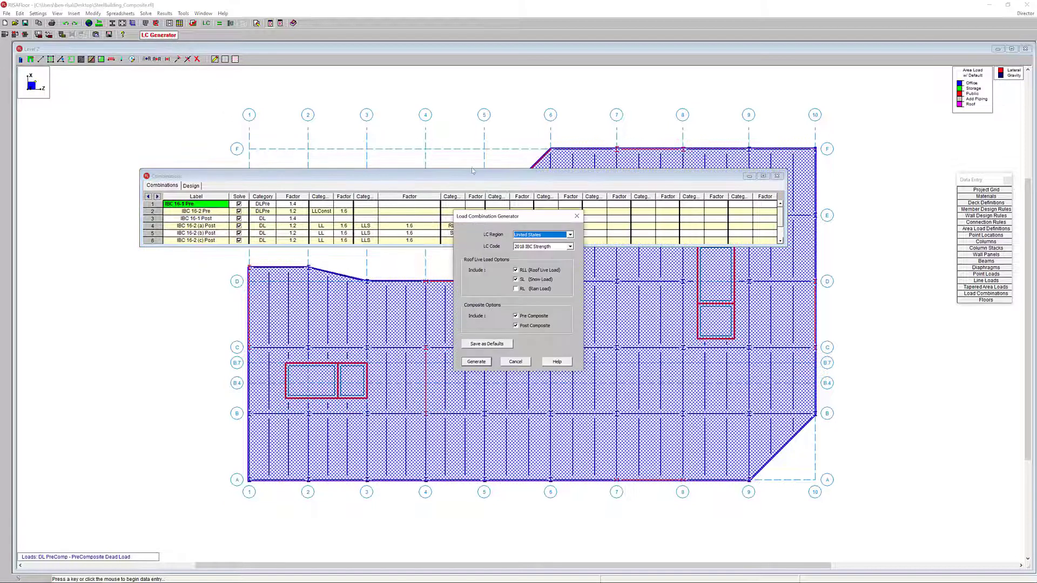
{"action": "left_click", "coordinate": [542, 247]}
{"action": "left_click", "coordinate": [536, 276]}
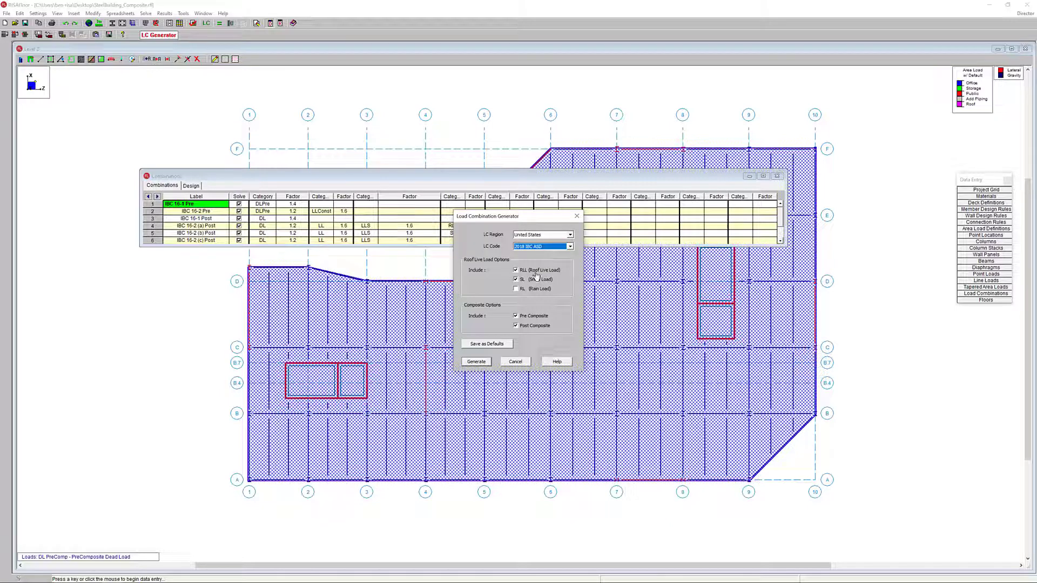
{"action": "left_click", "coordinate": [476, 362]}
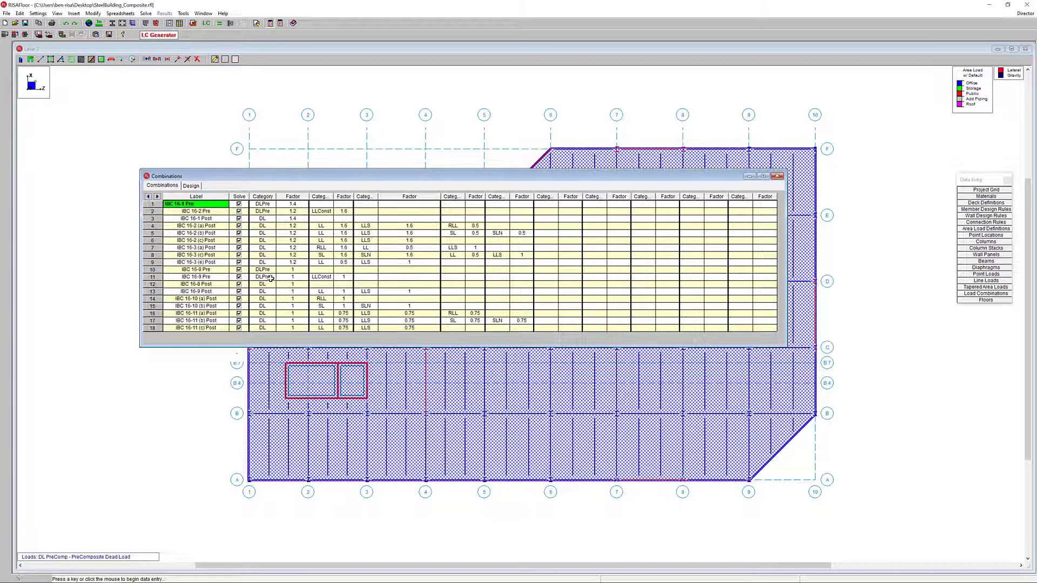
{"action": "left_click", "coordinate": [191, 185]}
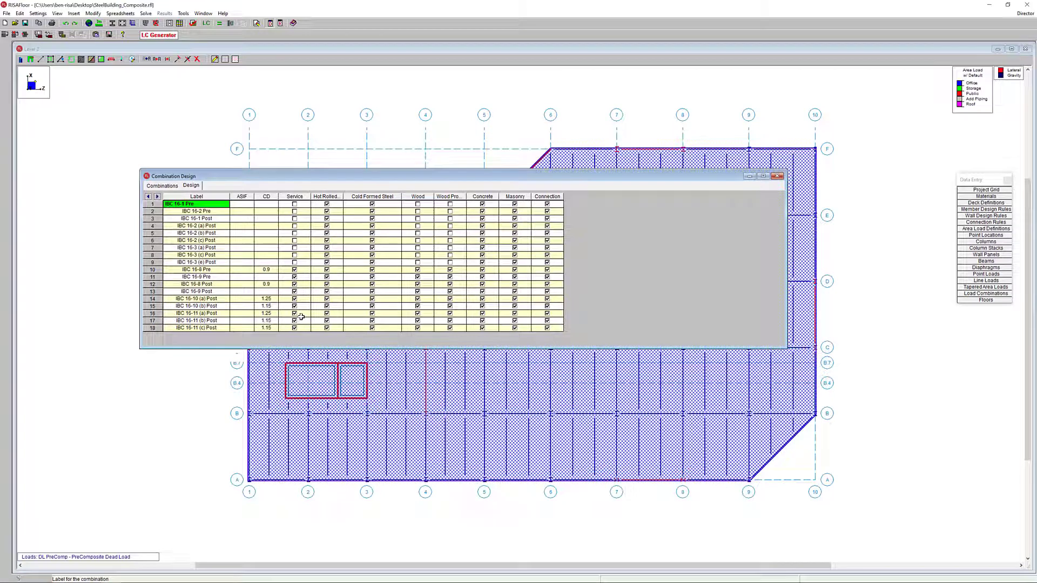
{"action": "left_click", "coordinate": [777, 176]}
- Solve the model and review the Level 2 hot rolled beam code summary and beam vibration results
{"action": "left_click", "coordinate": [220, 24]}
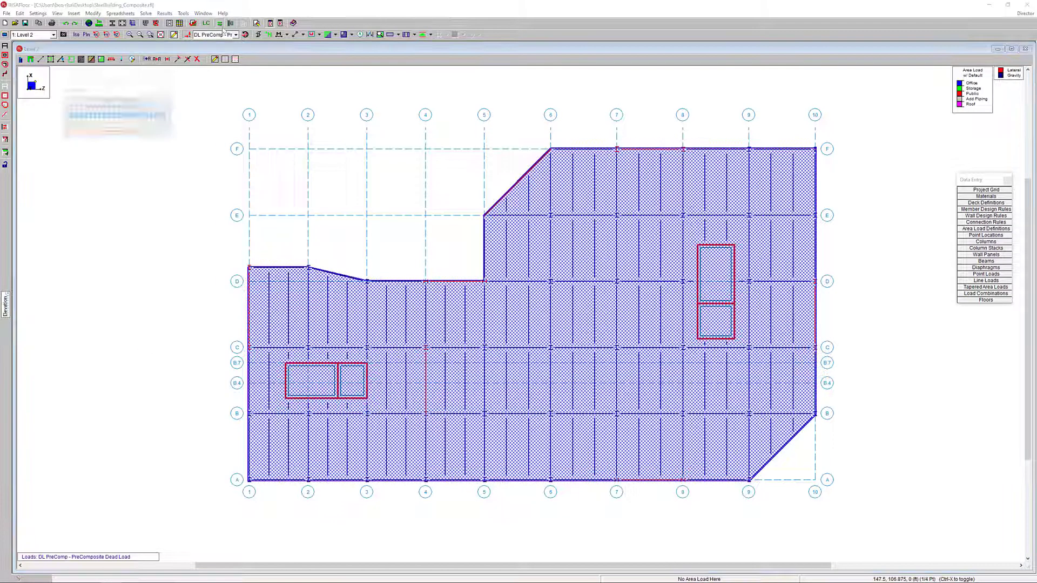
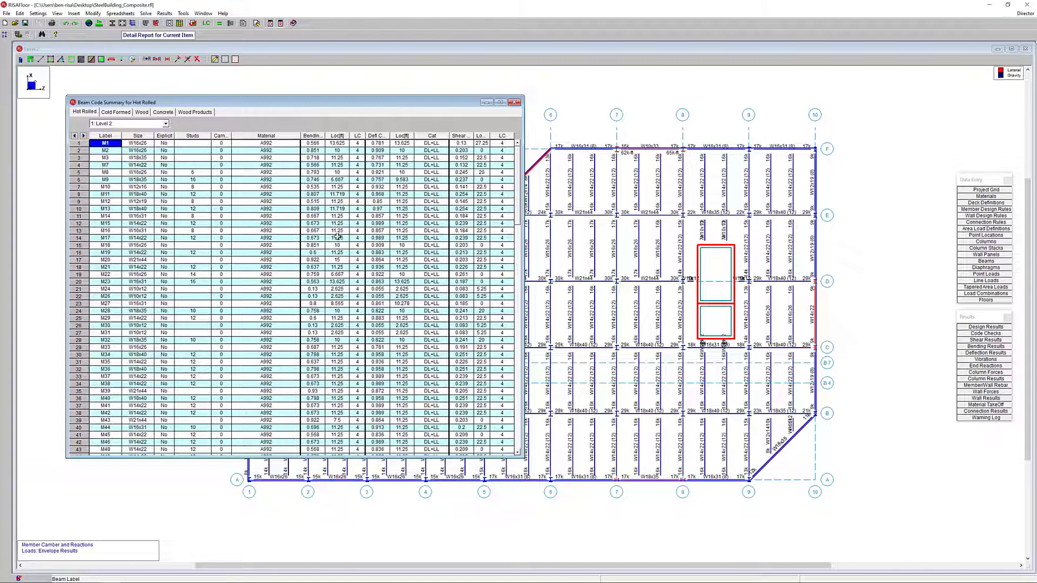
{"action": "left_click", "coordinate": [515, 102]}
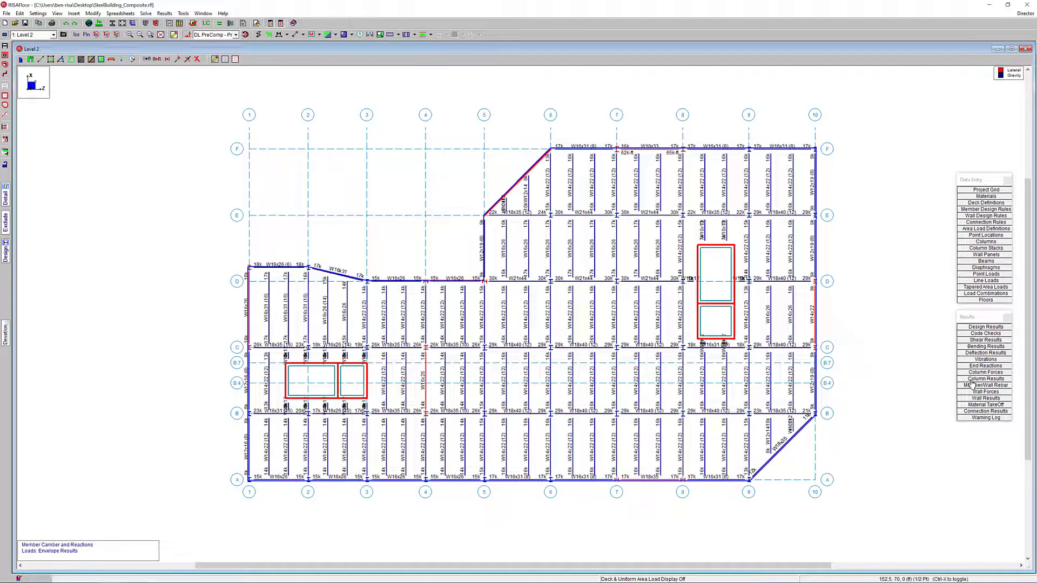
{"action": "left_click", "coordinate": [995, 361]}
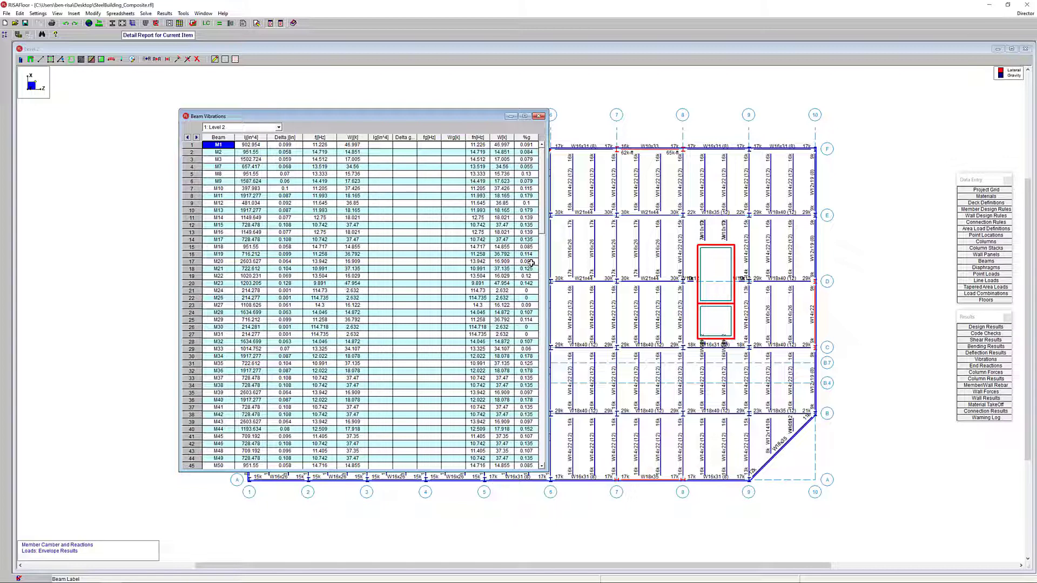
{"action": "left_click", "coordinate": [539, 116]}
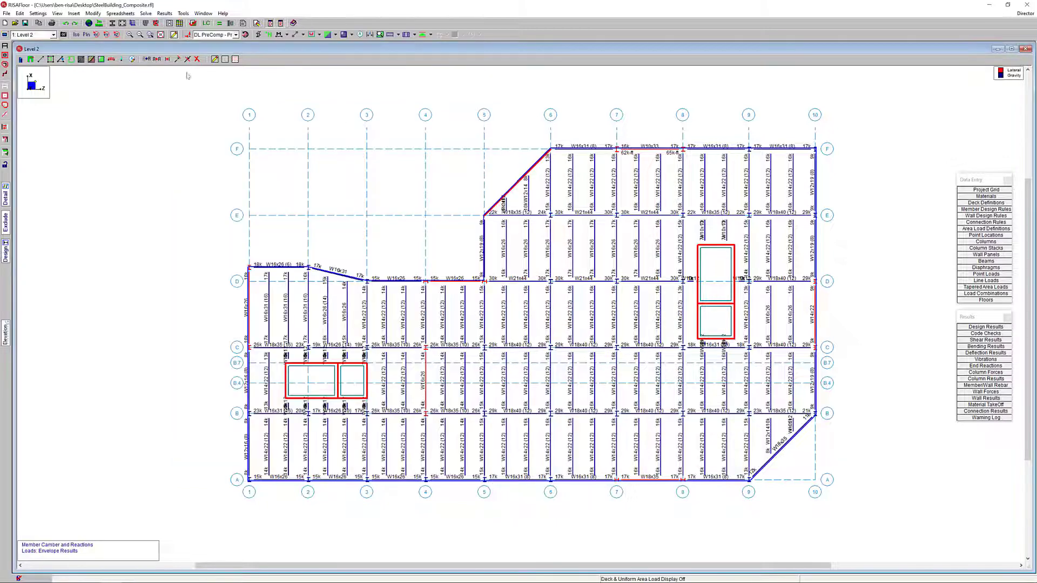
- Set the colour basis of the beams in the plan view to Vibration Accel
{"action": "left_click", "coordinate": [5, 35]}
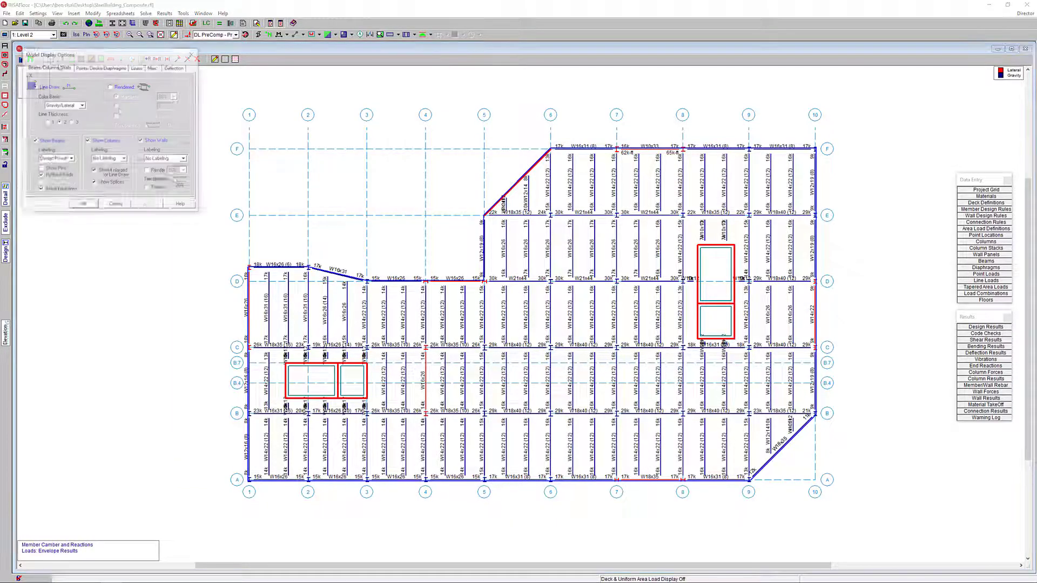
{"action": "left_click", "coordinate": [82, 106]}
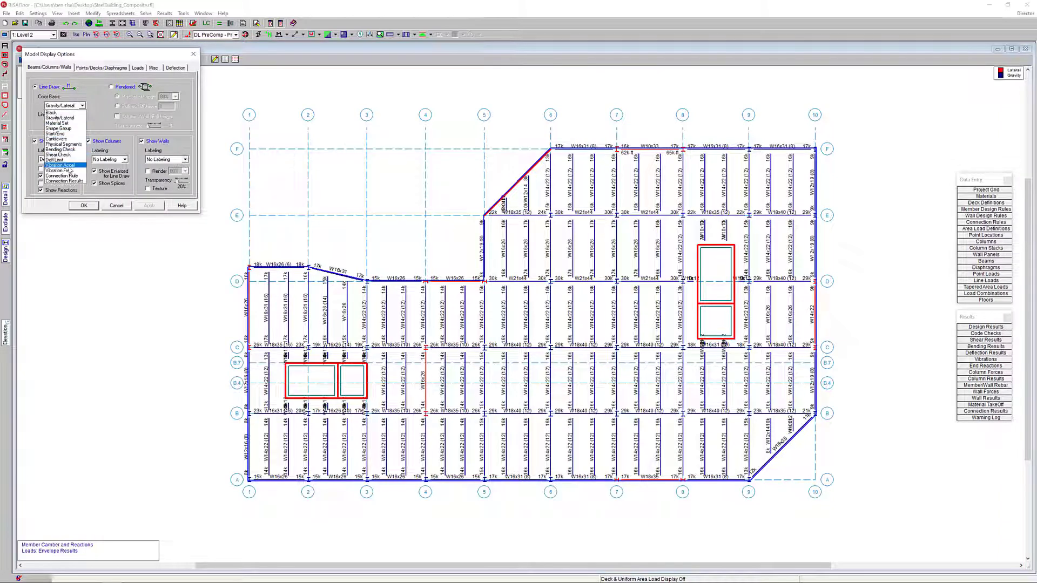
{"action": "left_click", "coordinate": [69, 166]}
{"action": "left_click", "coordinate": [149, 205]}
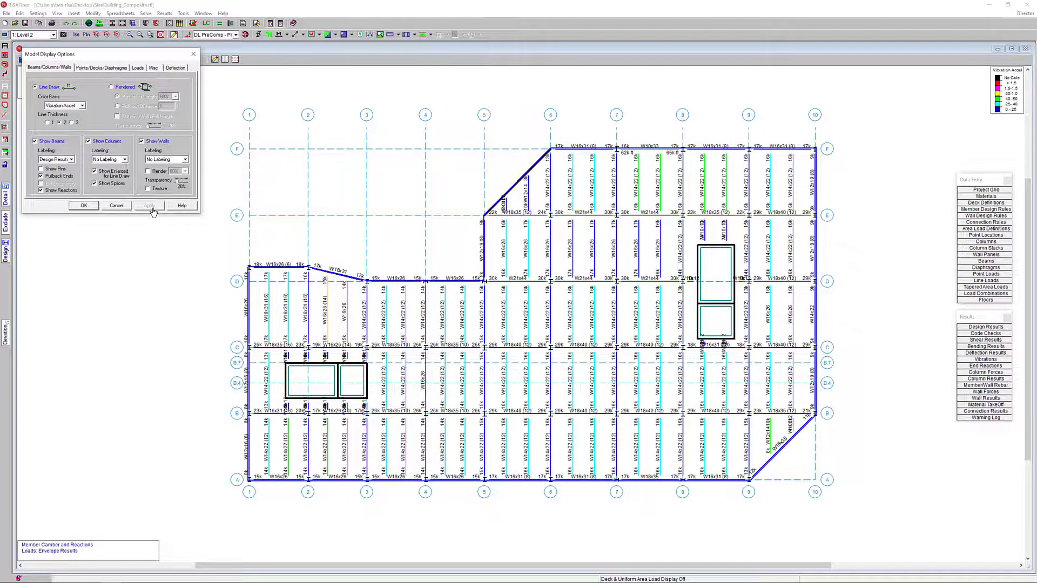
{"action": "left_click", "coordinate": [83, 206]}
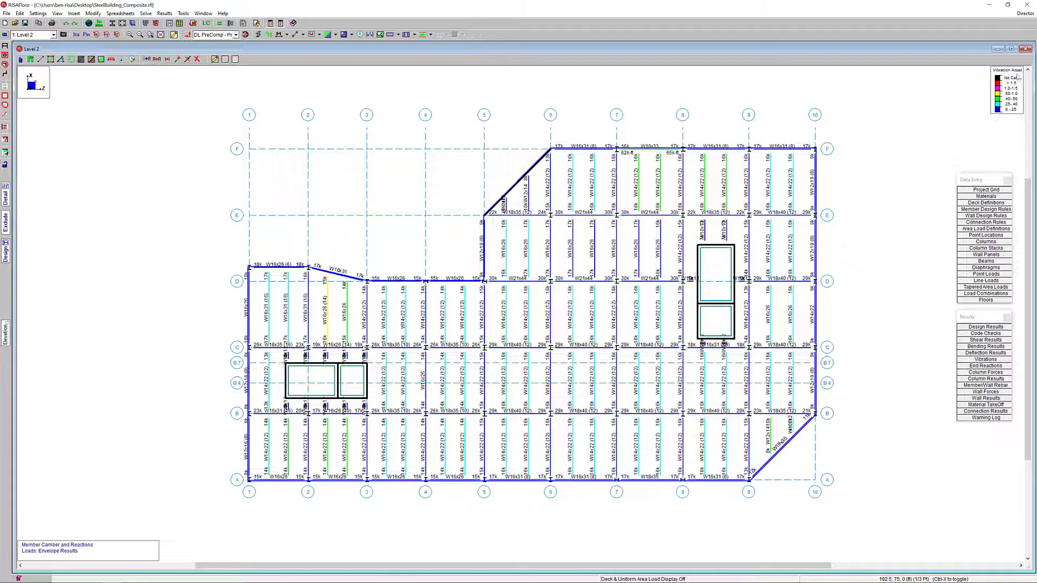
- Examine the detail report of the beam on grid B between grids 8 and 9 for load combination IBC 16-3 (a) Post
{"action": "left_click", "coordinate": [5, 198]}
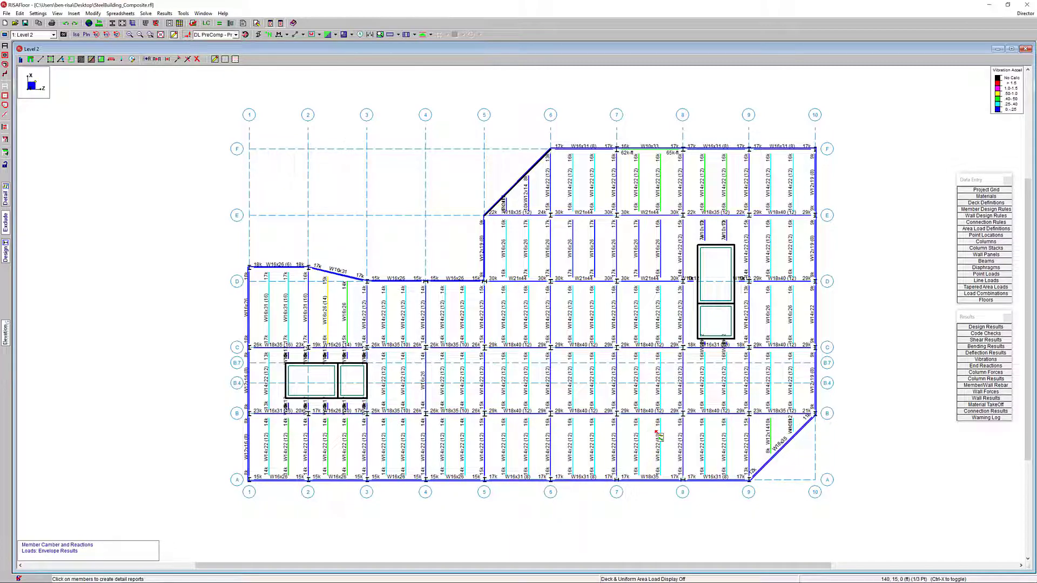
{"action": "left_click", "coordinate": [719, 415]}
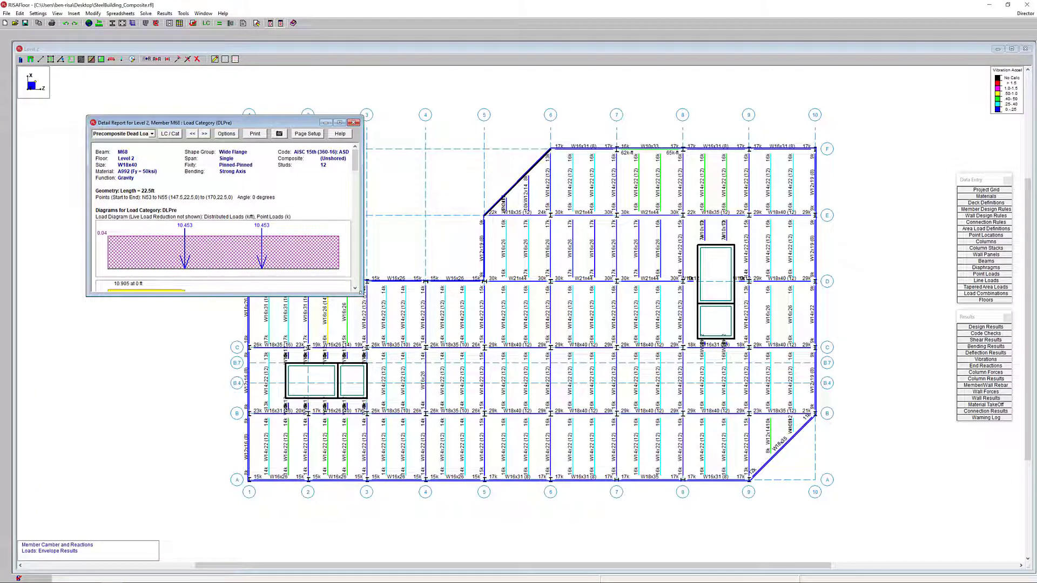
{"action": "left_click_drag", "start_coordinate": [364, 294], "coordinate": [435, 489]}
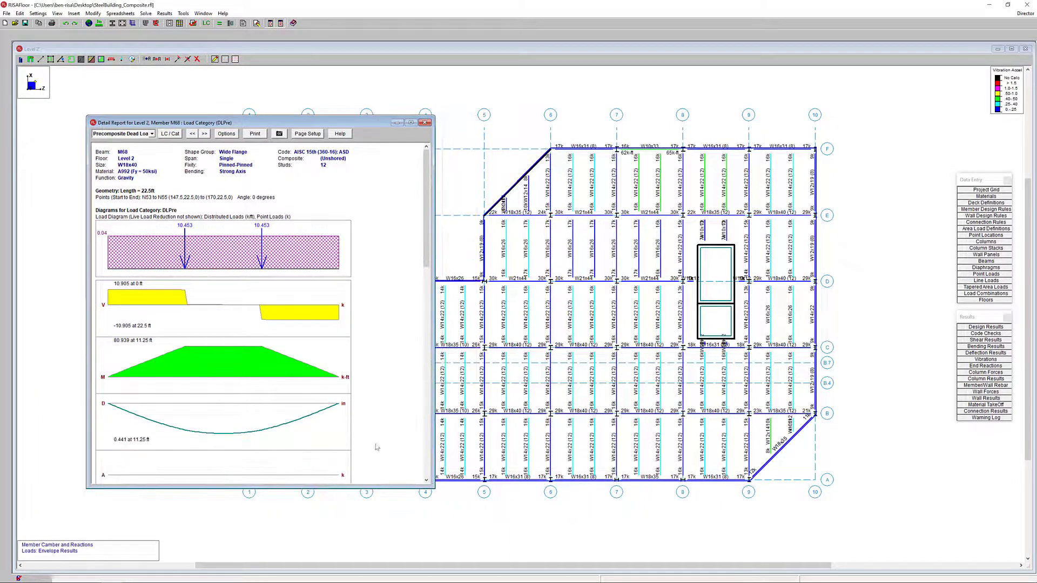
{"action": "left_click", "coordinate": [169, 134]}
{"action": "left_click", "coordinate": [152, 134]}
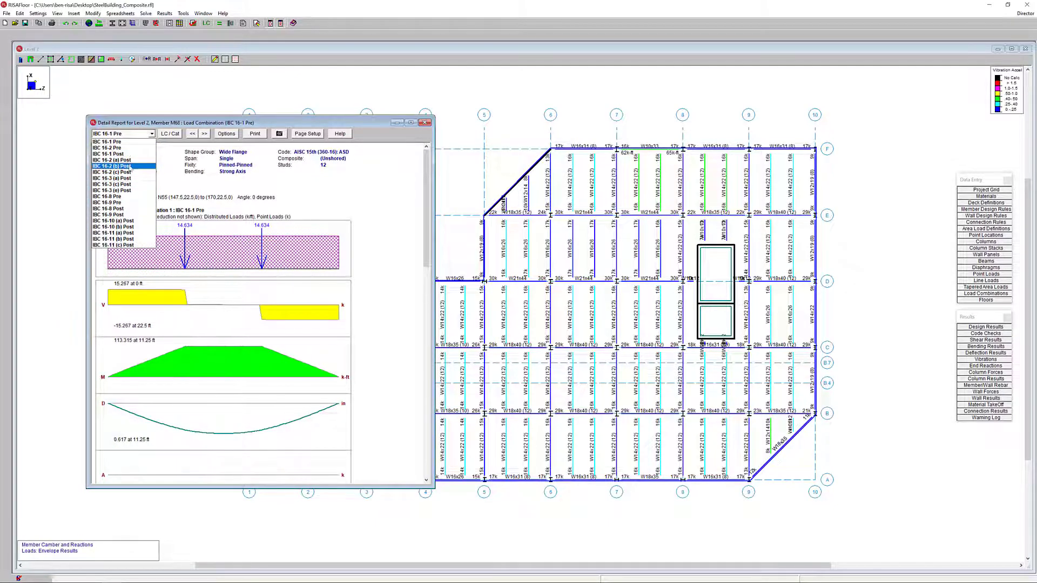
{"action": "left_click", "coordinate": [131, 179]}
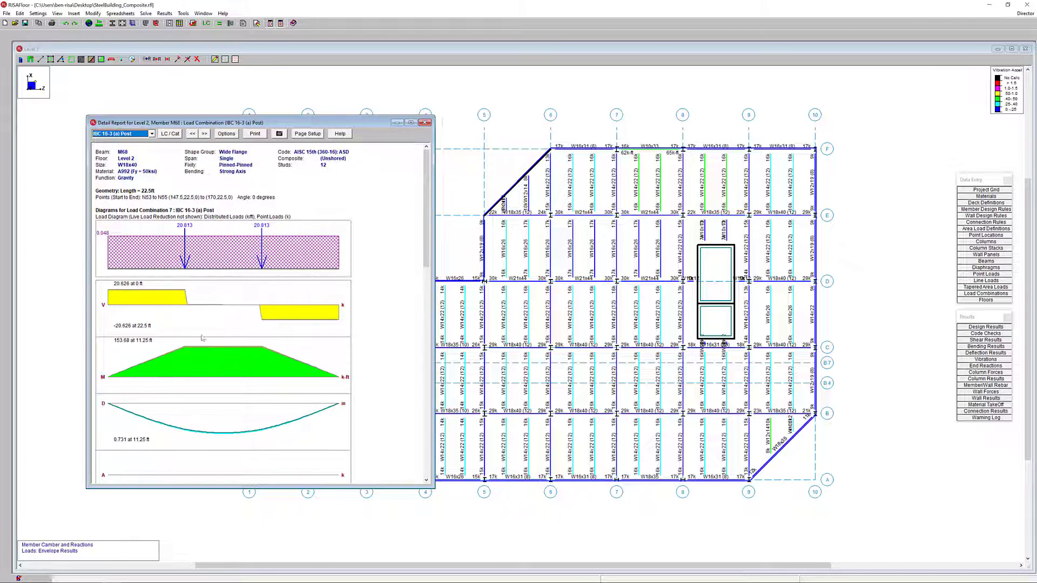
- Examine the reactions, member loads, design rules, composite bending, deflection and vibration sections of the beam's detail report, and close it
{"action": "scroll", "coordinate": [414, 259], "scroll_direction": "down", "scroll_amount": 8}
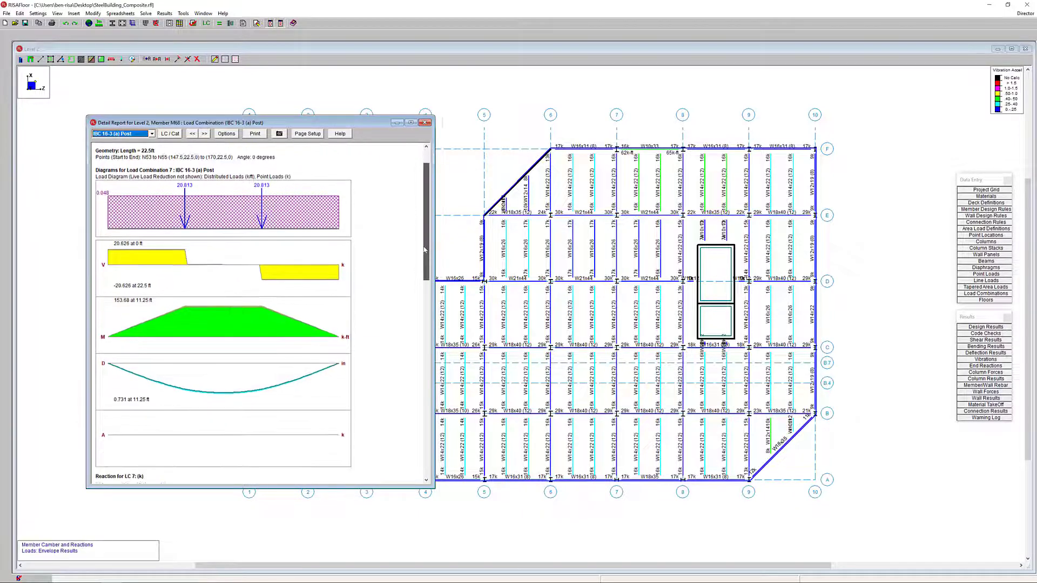
{"action": "scroll", "coordinate": [414, 320], "scroll_direction": "down", "scroll_amount": 3}
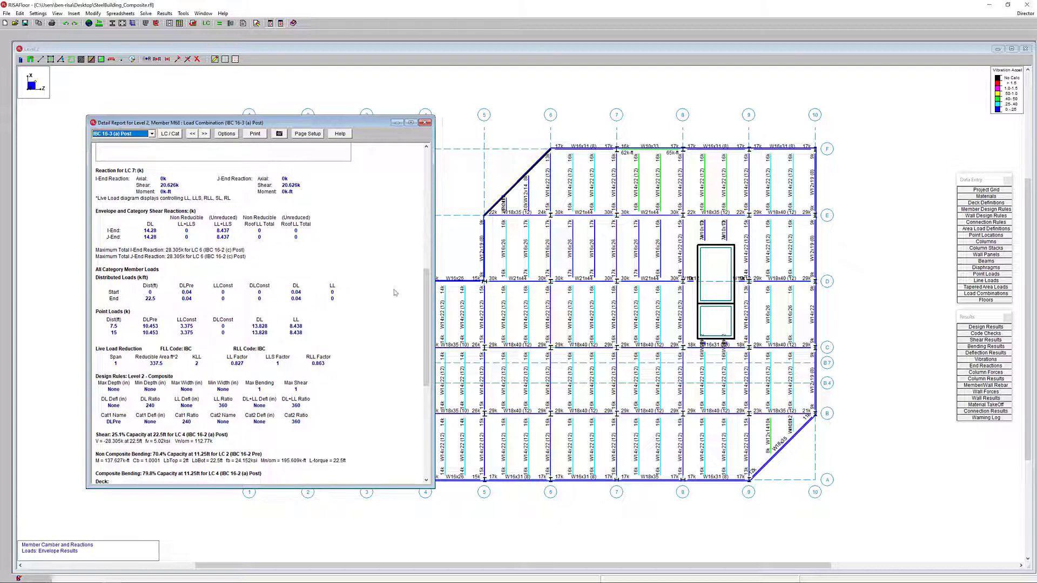
{"action": "left_click_drag", "start_coordinate": [431, 360], "coordinate": [430, 399]}
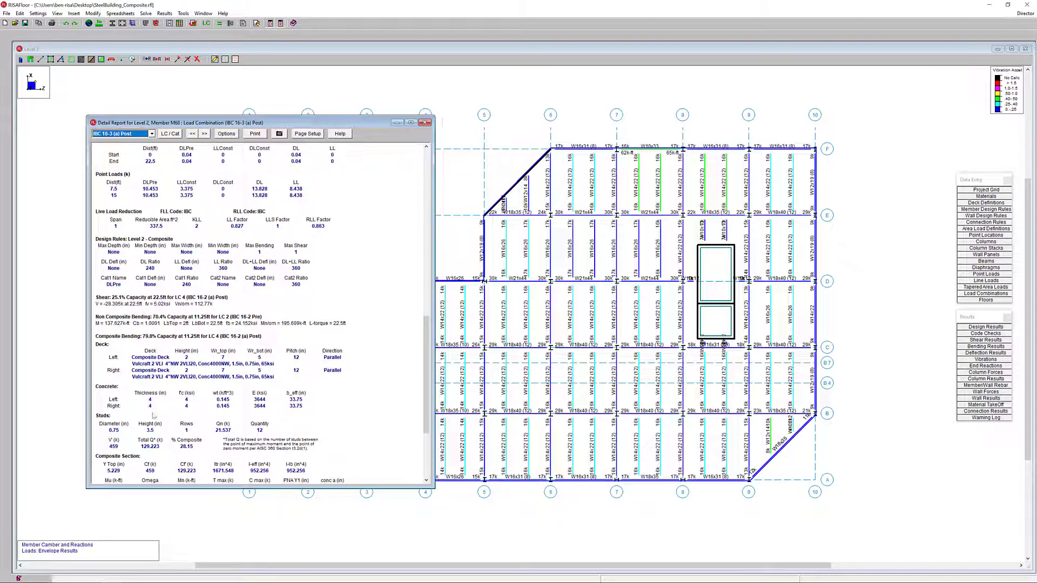
{"action": "scroll", "coordinate": [228, 376], "scroll_direction": "down", "scroll_amount": 3}
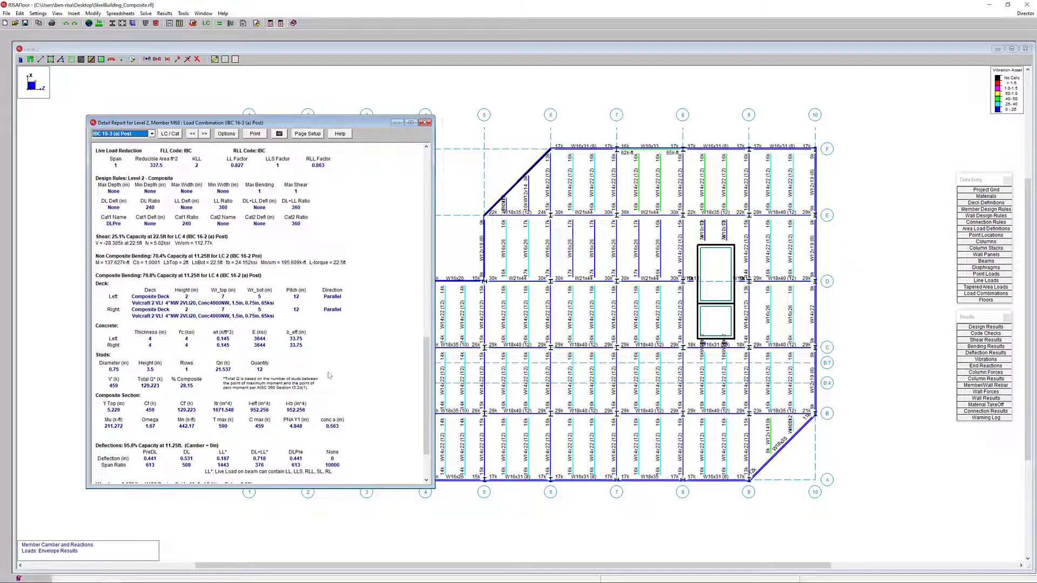
{"action": "scroll", "coordinate": [328, 377], "scroll_direction": "down", "scroll_amount": 3}
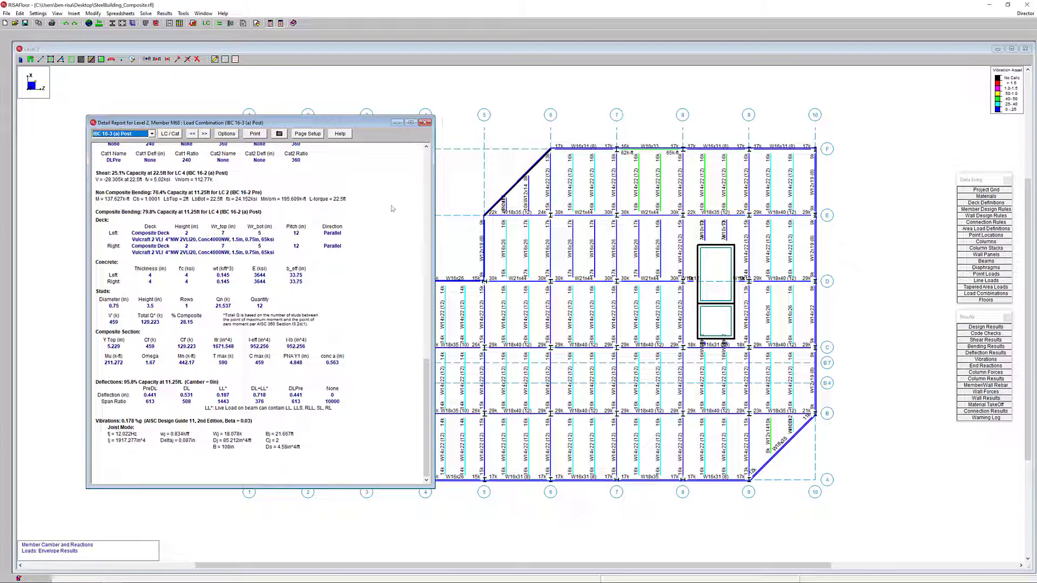
{"action": "left_click", "coordinate": [425, 123]}
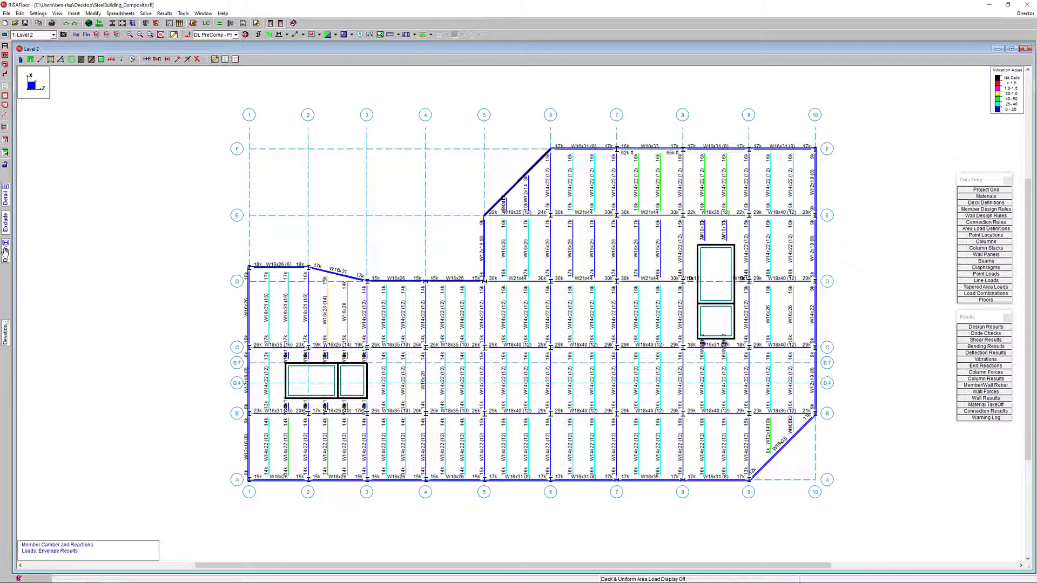
- Open the member redesign of the beam on grid B between grids 8 and 9 and review its available redesign rules
{"action": "left_click", "coordinate": [6, 253]}
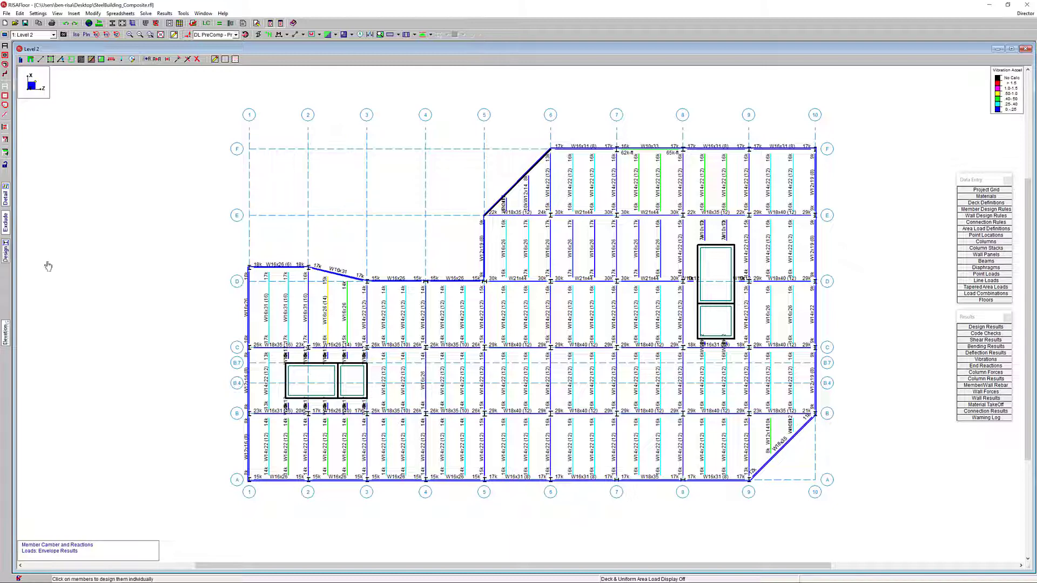
{"action": "left_click", "coordinate": [722, 414]}
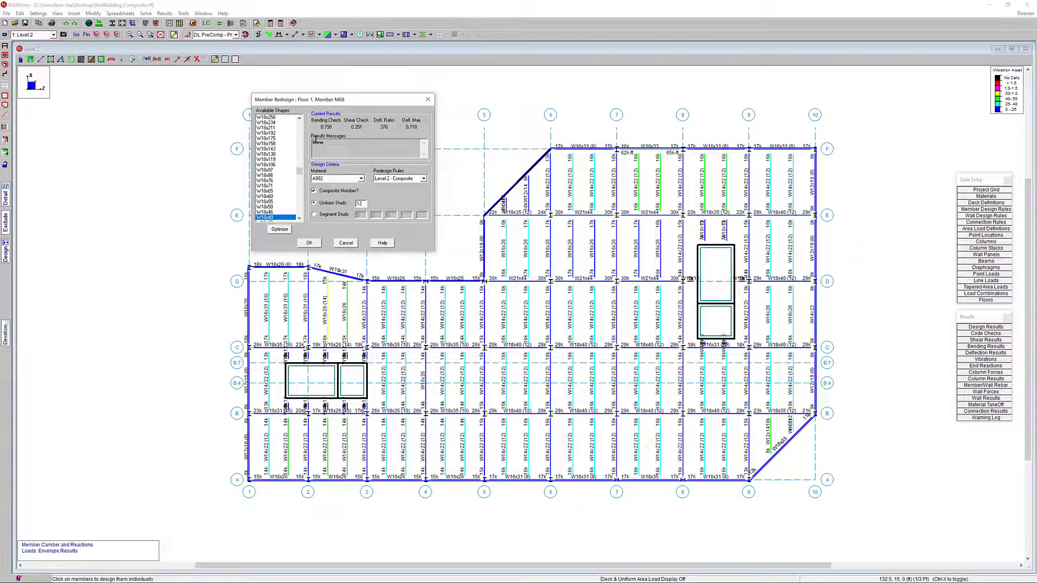
{"action": "left_click", "coordinate": [299, 218]}
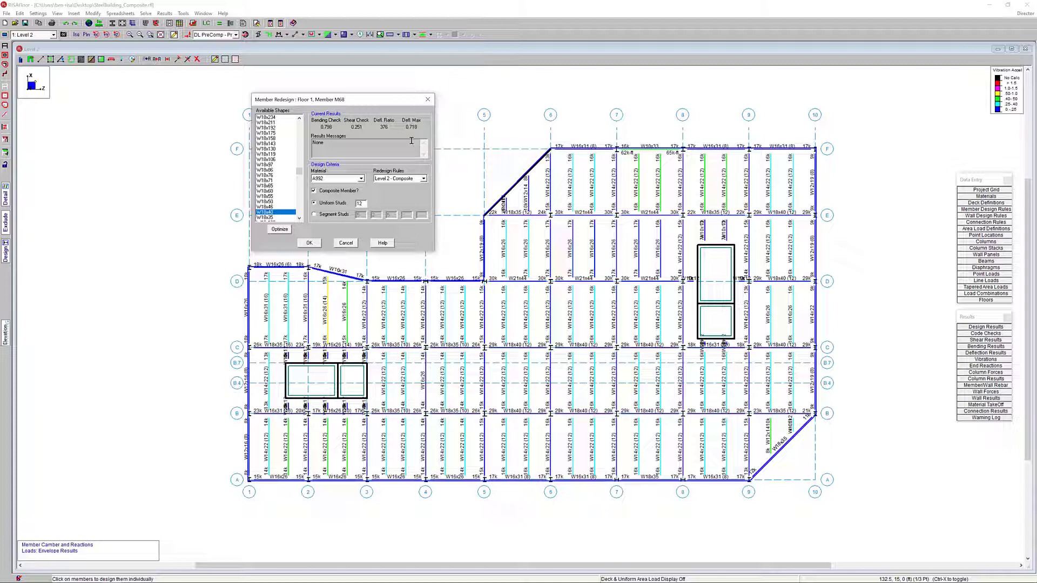
{"action": "left_click", "coordinate": [415, 181]}
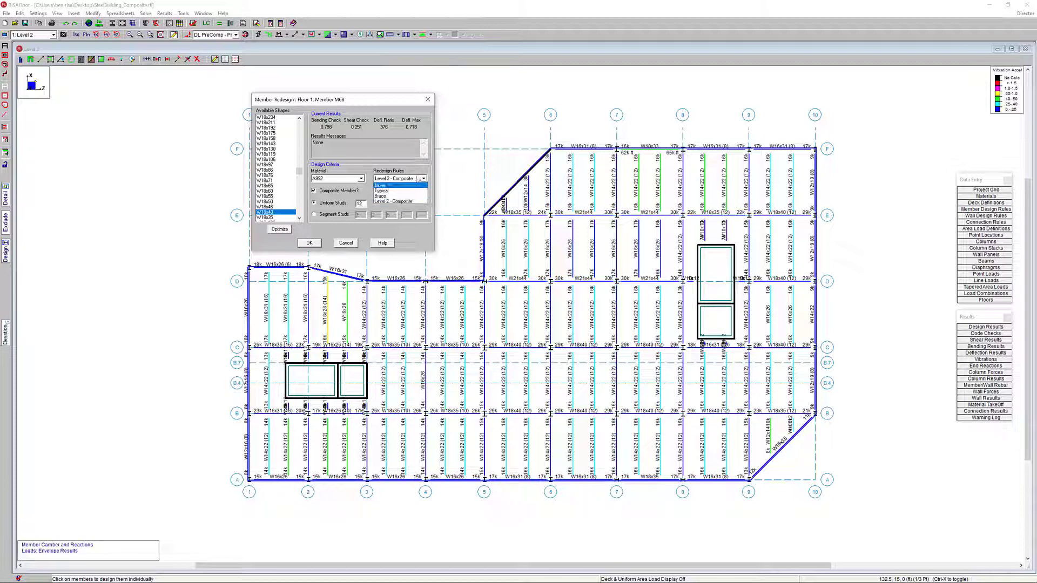
{"action": "left_click", "coordinate": [417, 172]}
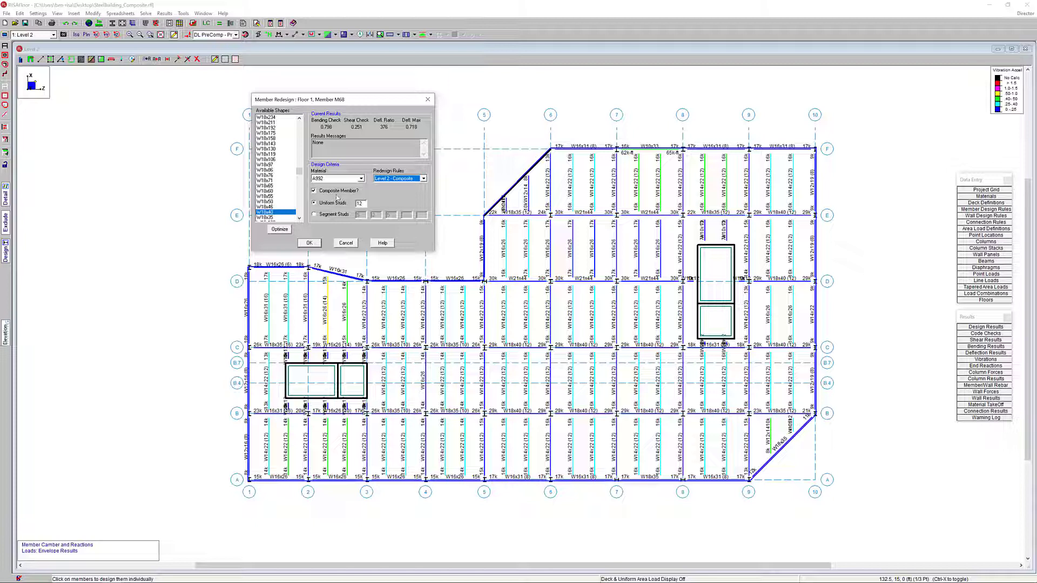
- Try the W18x35, W18x40 and W18x55 shapes for the beam, compare their check results, and discard the redesign
{"action": "left_click", "coordinate": [278, 218]}
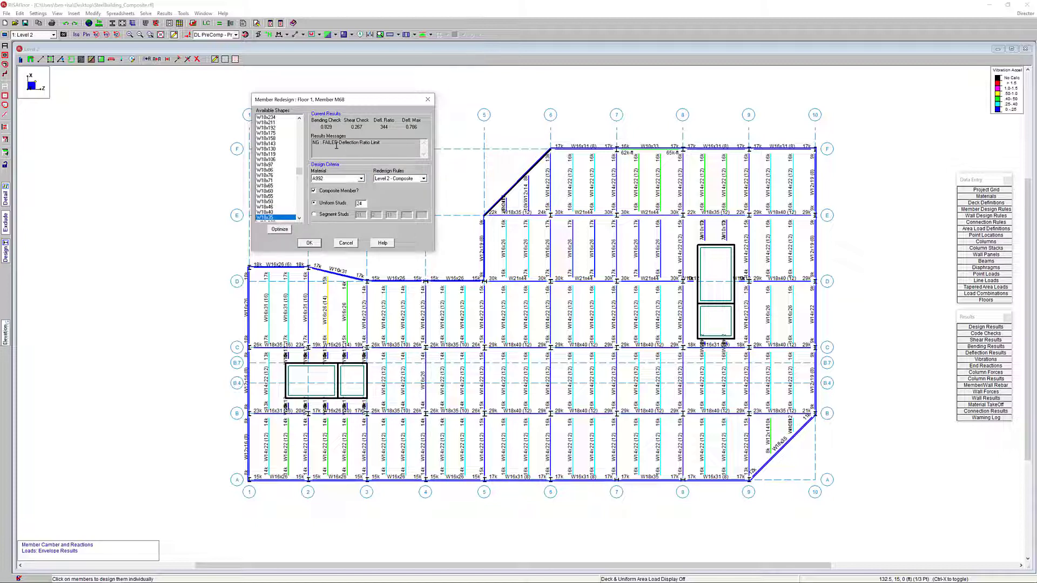
{"action": "left_click_drag", "start_coordinate": [323, 143], "coordinate": [381, 144]}
{"action": "left_click", "coordinate": [392, 146]}
{"action": "left_click", "coordinate": [280, 212]}
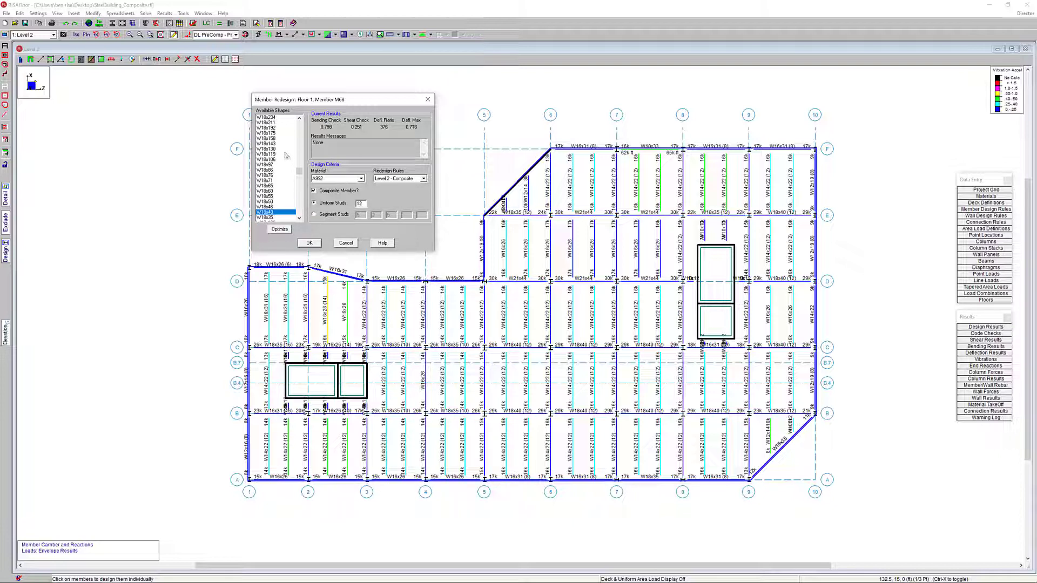
{"action": "left_click", "coordinate": [284, 196]}
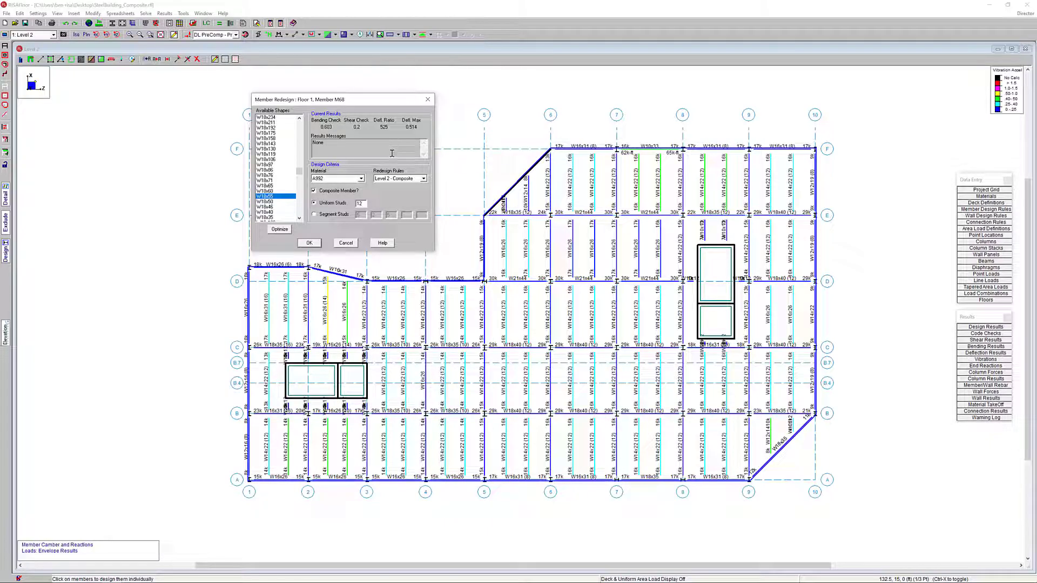
{"action": "left_click", "coordinate": [344, 243]}
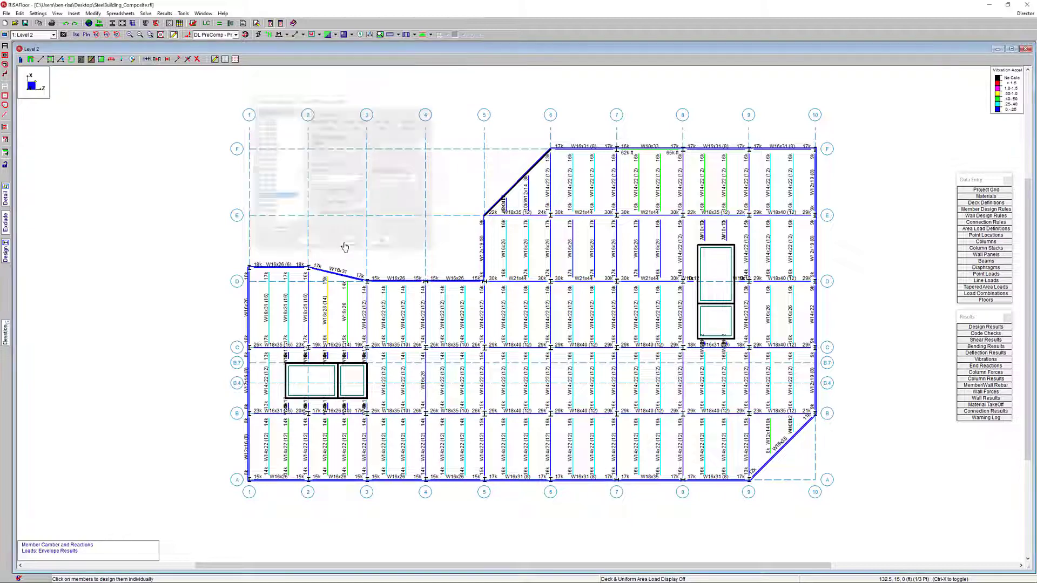